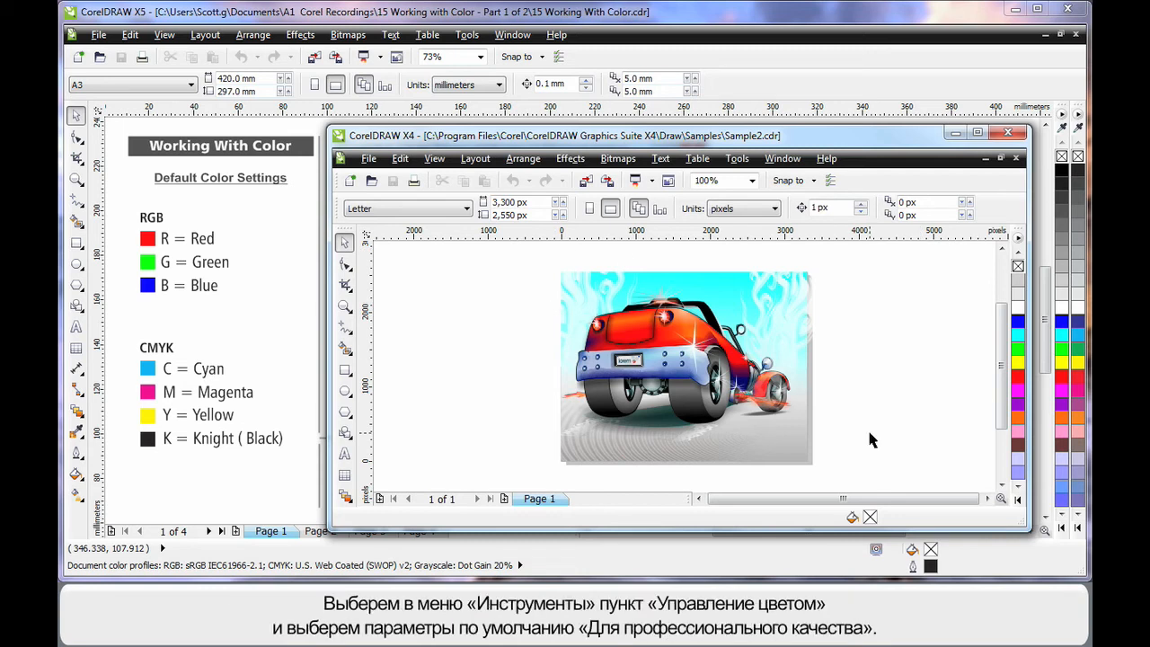
Set the color management of the CorelDRAW X4 window to Optimized for professional output, and minimize that window.
click(737, 164)
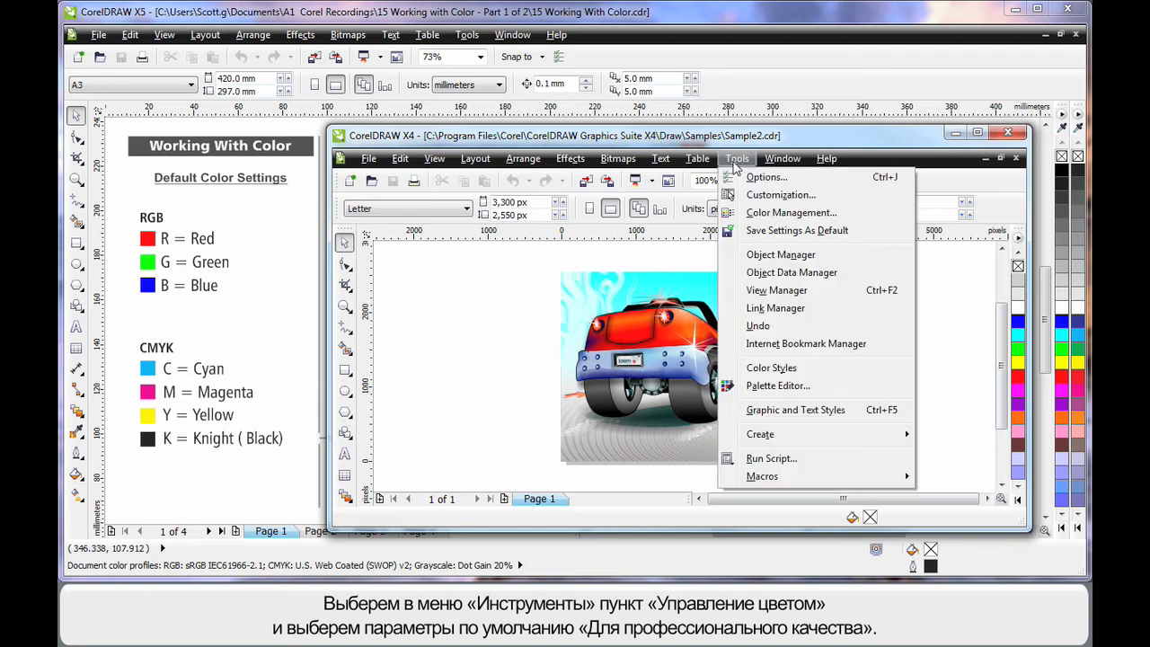
click(737, 217)
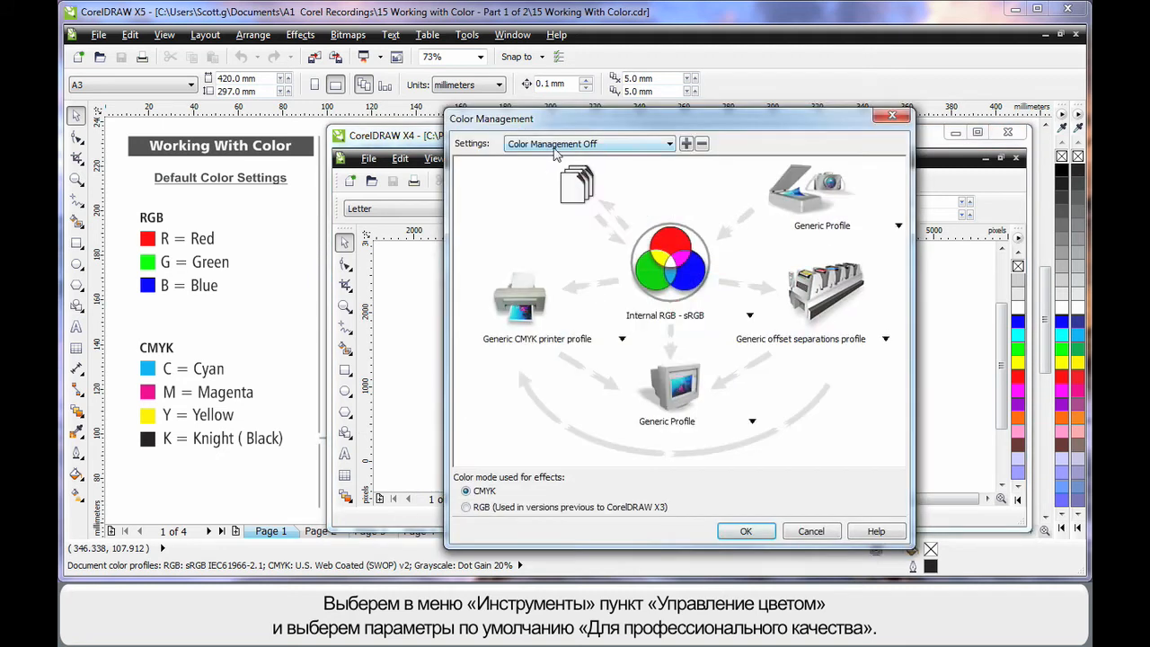
click(669, 146)
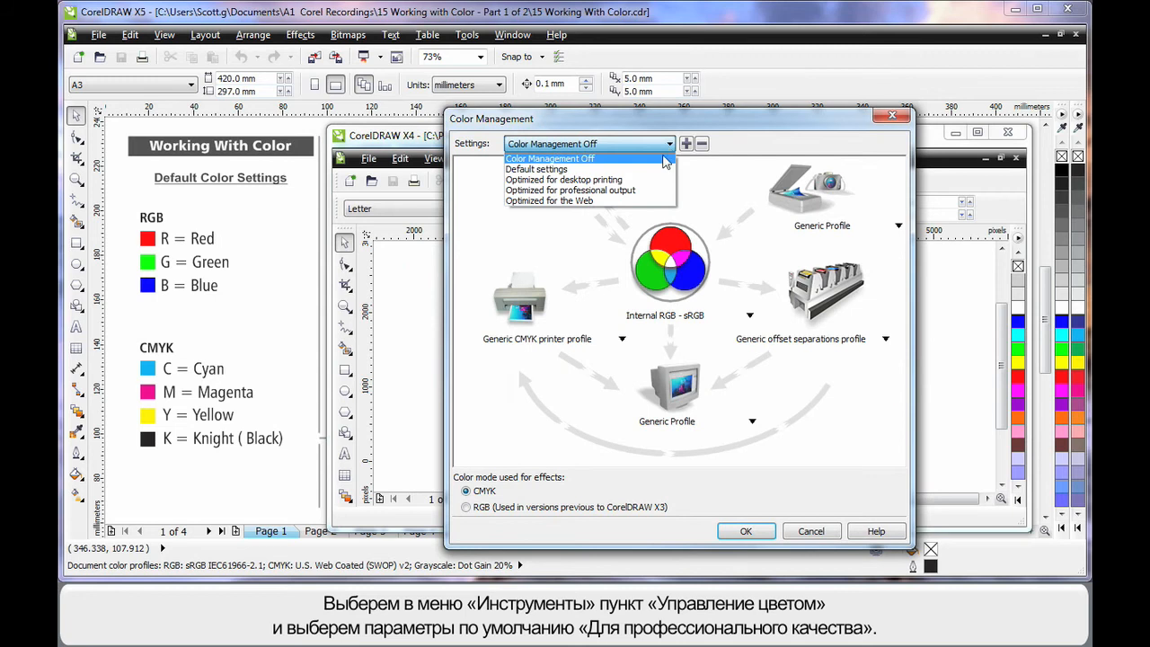
click(666, 196)
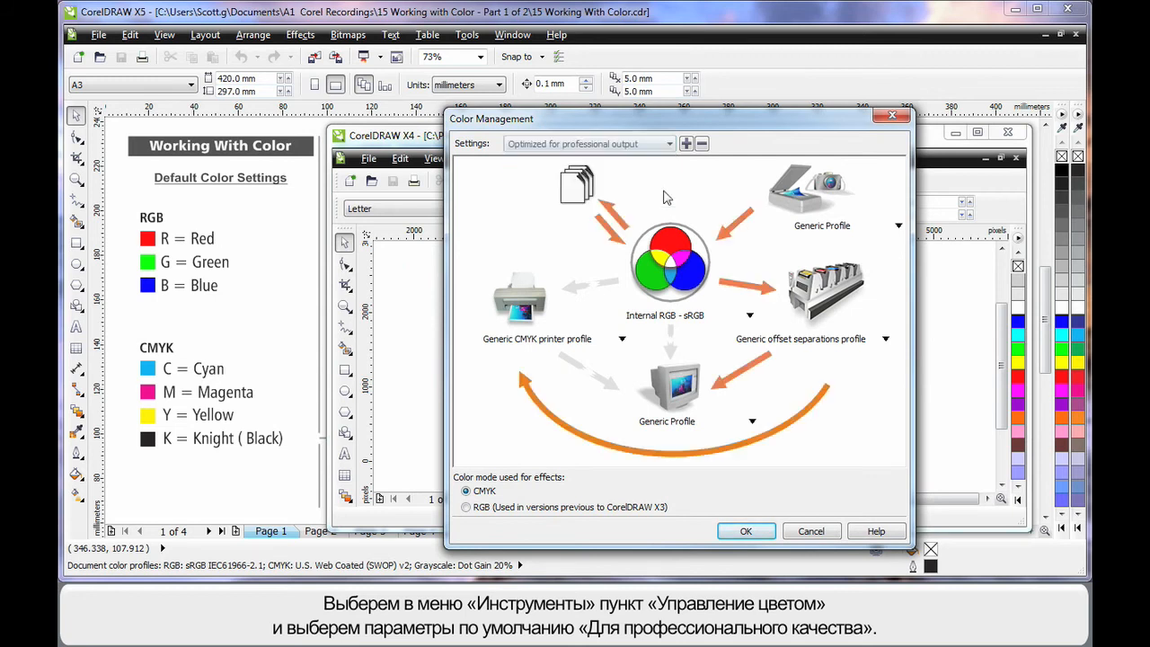
click(759, 537)
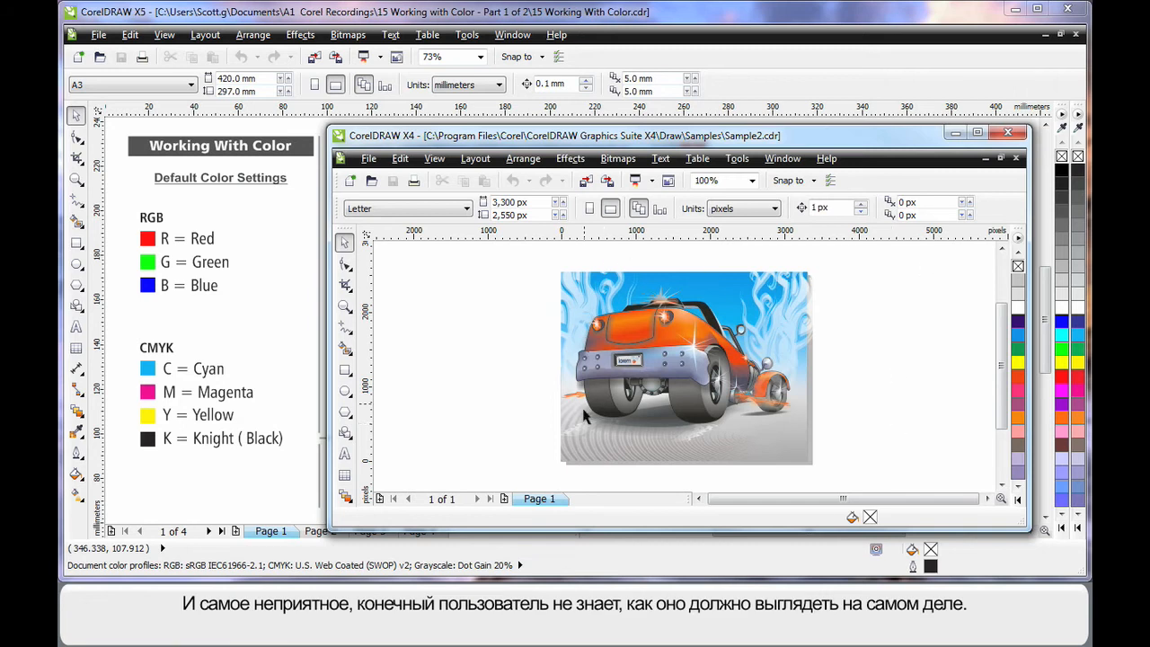
click(956, 133)
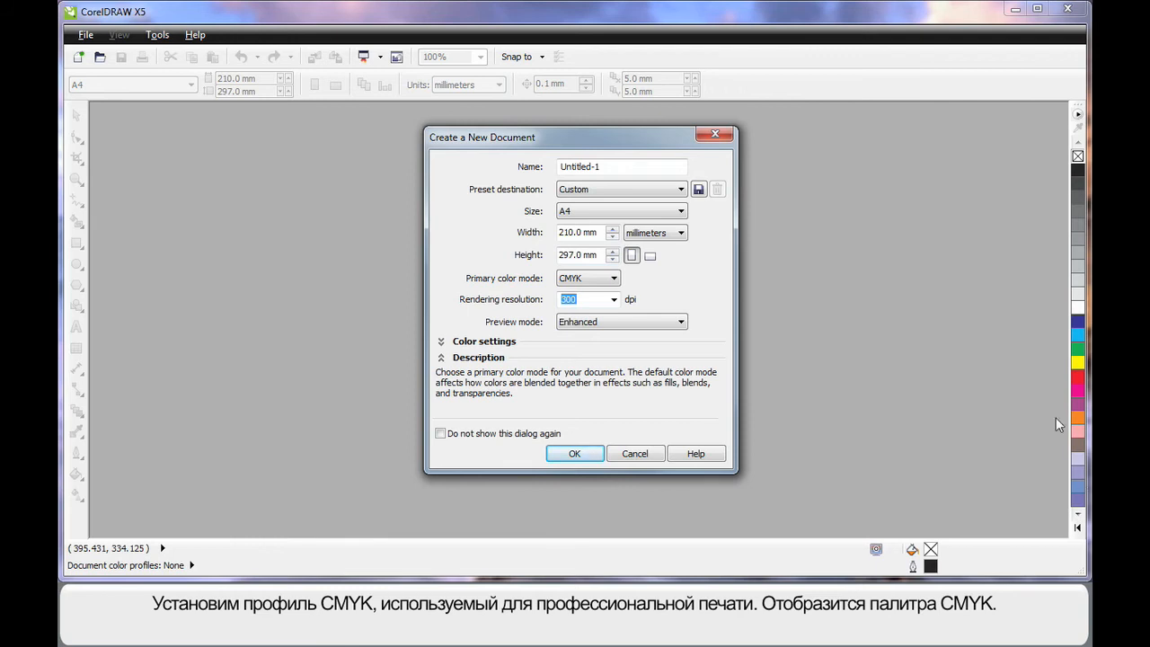
Create a new A4 document with RGB as its primary color mode, and close it again.
click(614, 279)
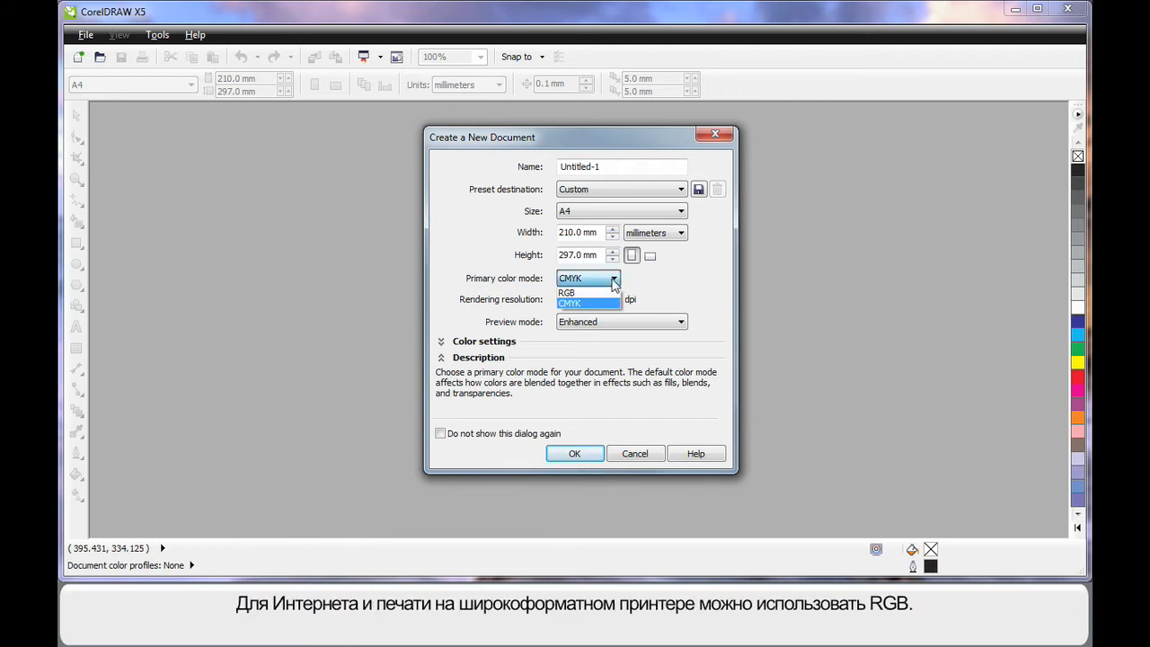
click(586, 294)
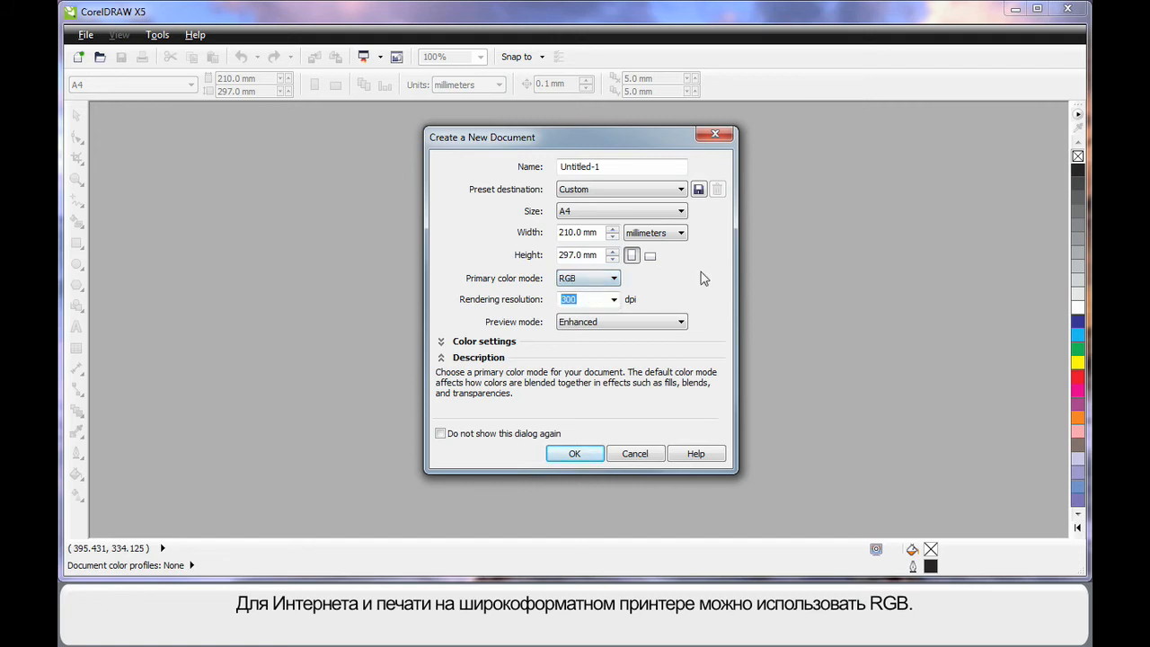
click(586, 453)
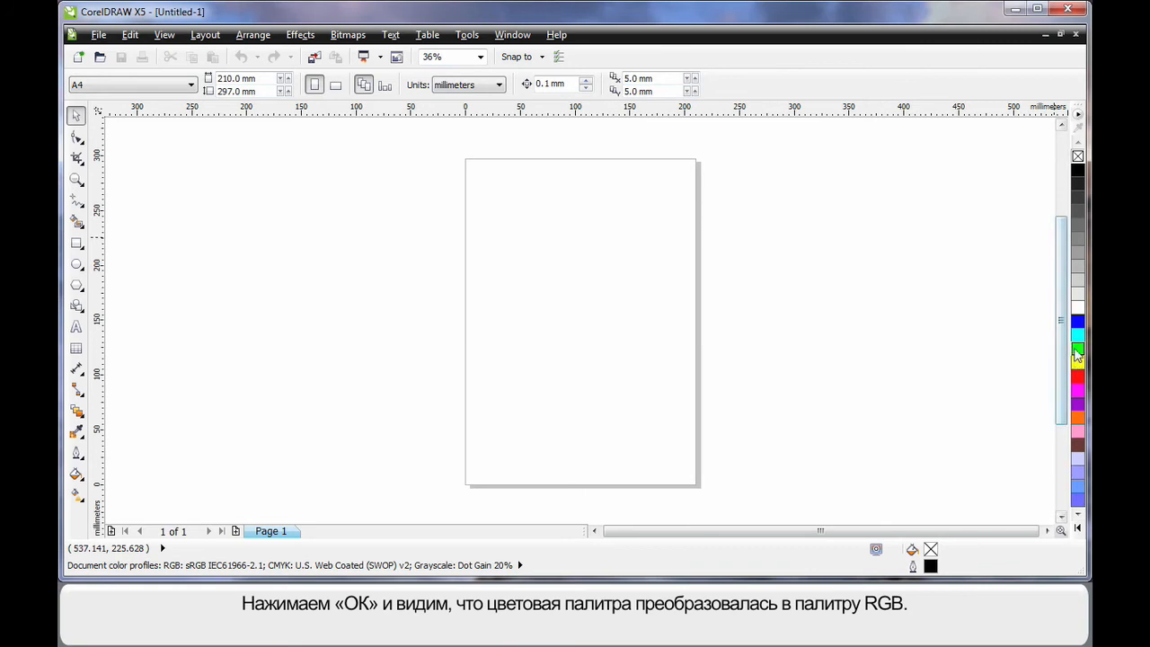
mouse_move(1078, 357)
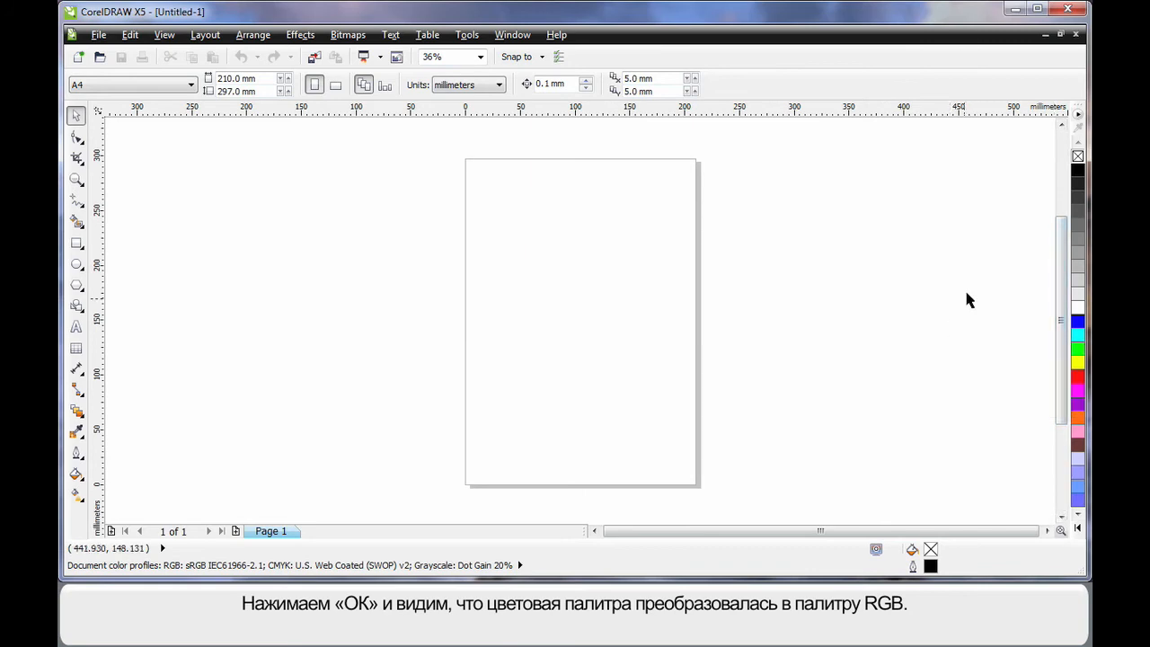
click(1075, 35)
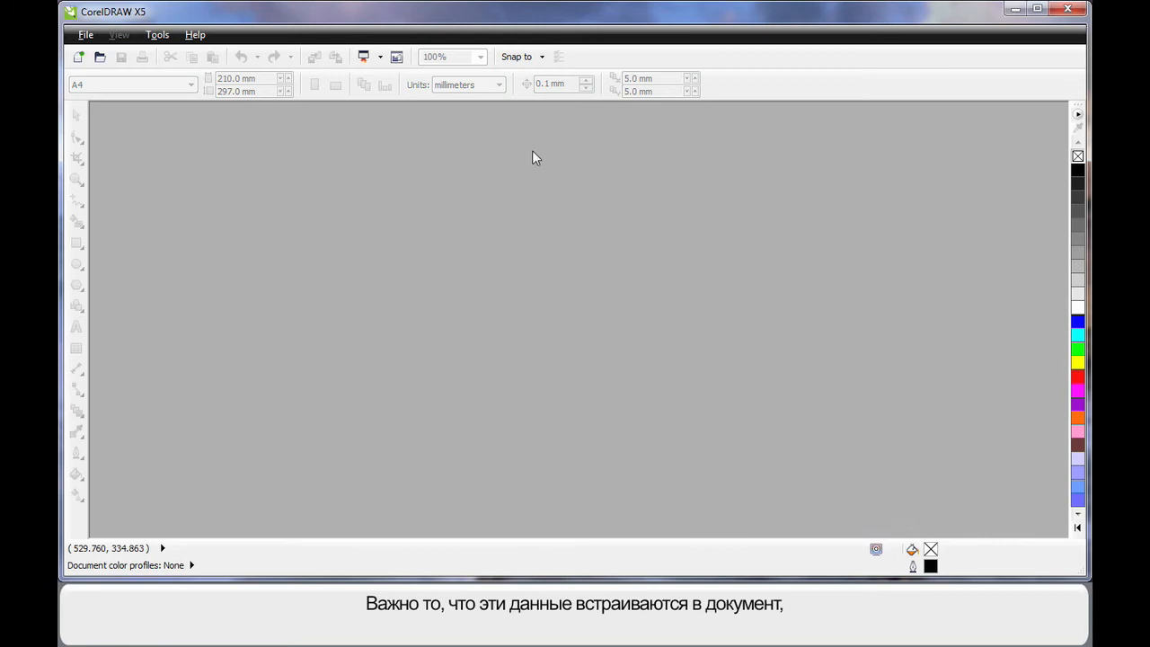
Examine the color settings for a new document, including the available CMYK profiles and the rendering intent, and cancel the creation.
click(79, 58)
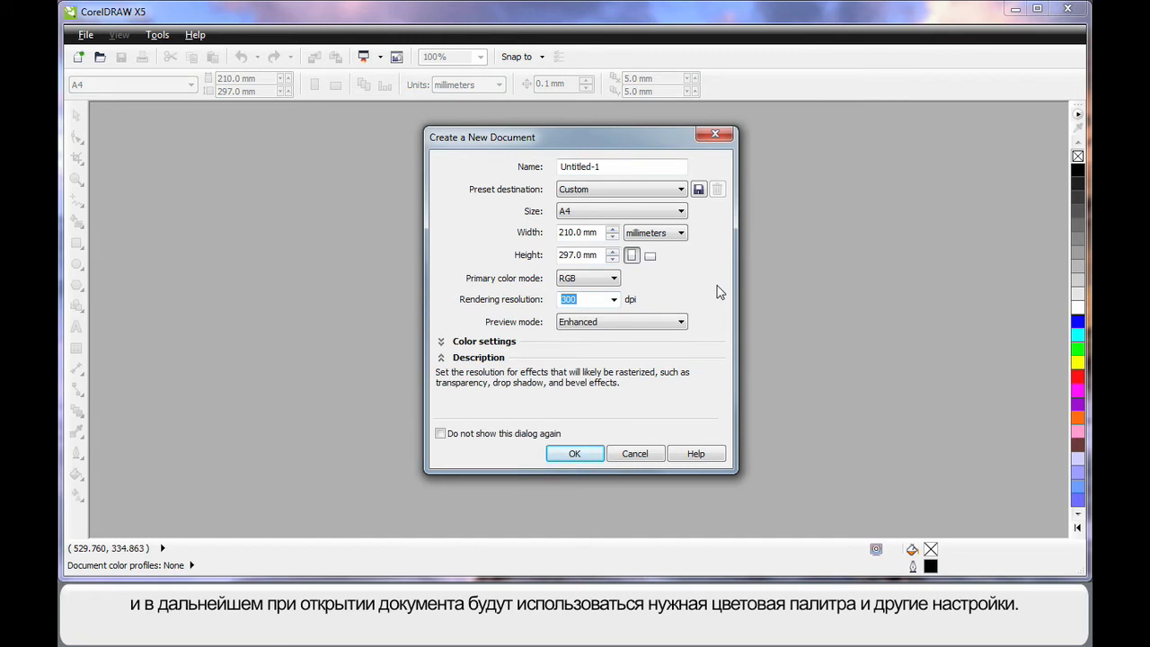
mouse_move(597, 280)
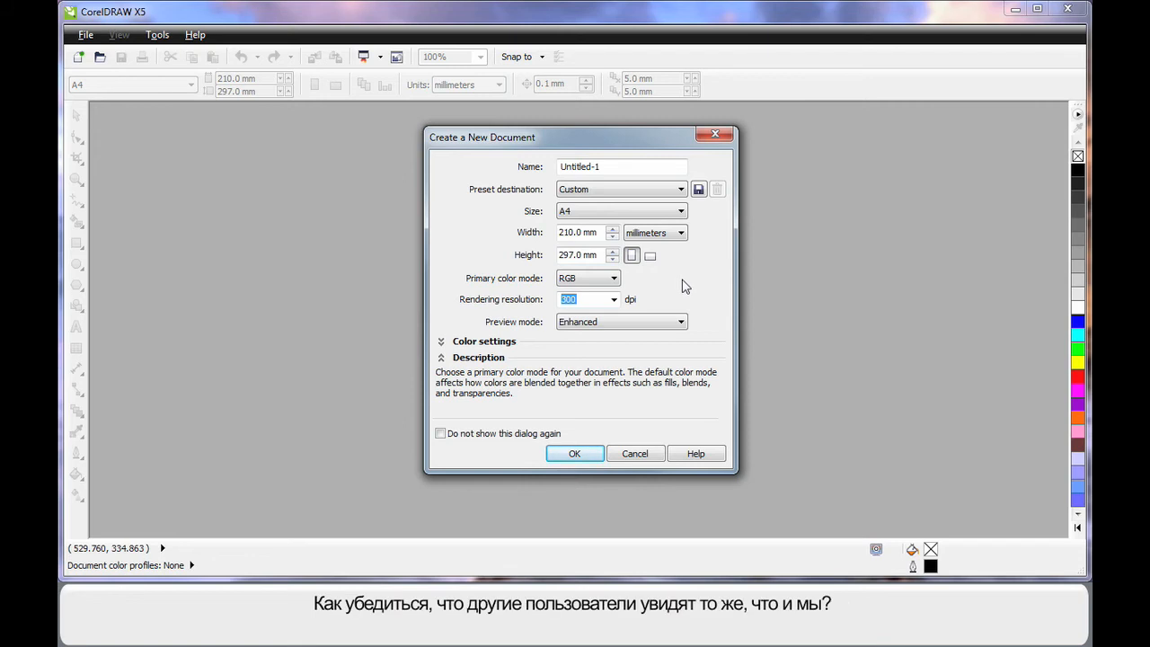
click(440, 342)
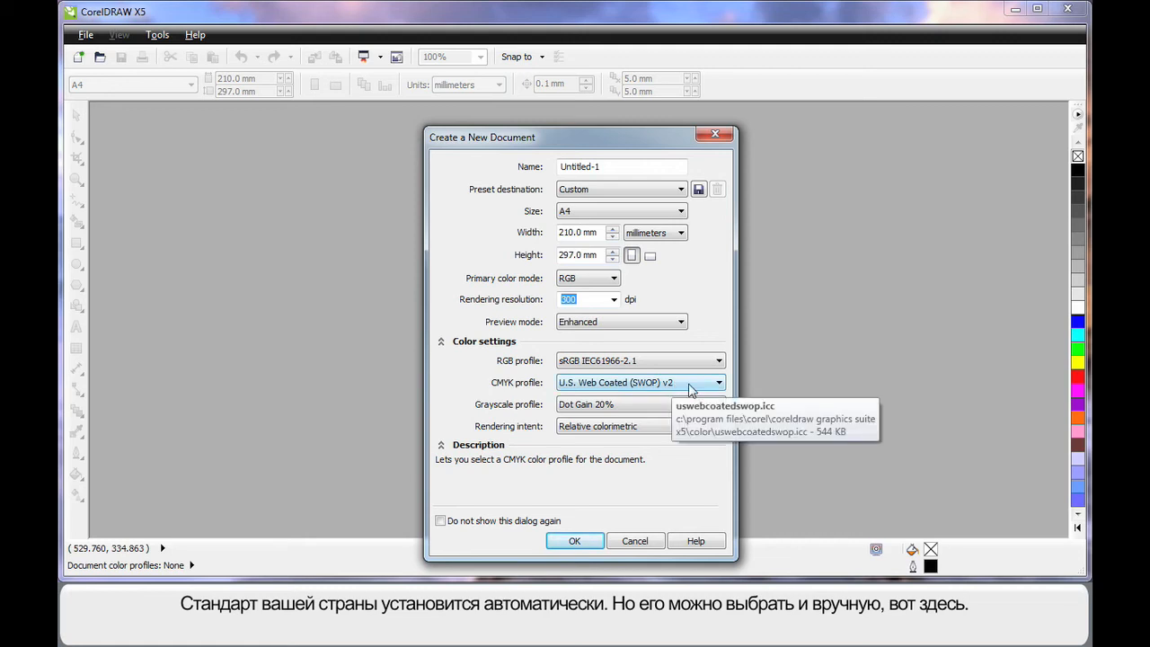
click(719, 384)
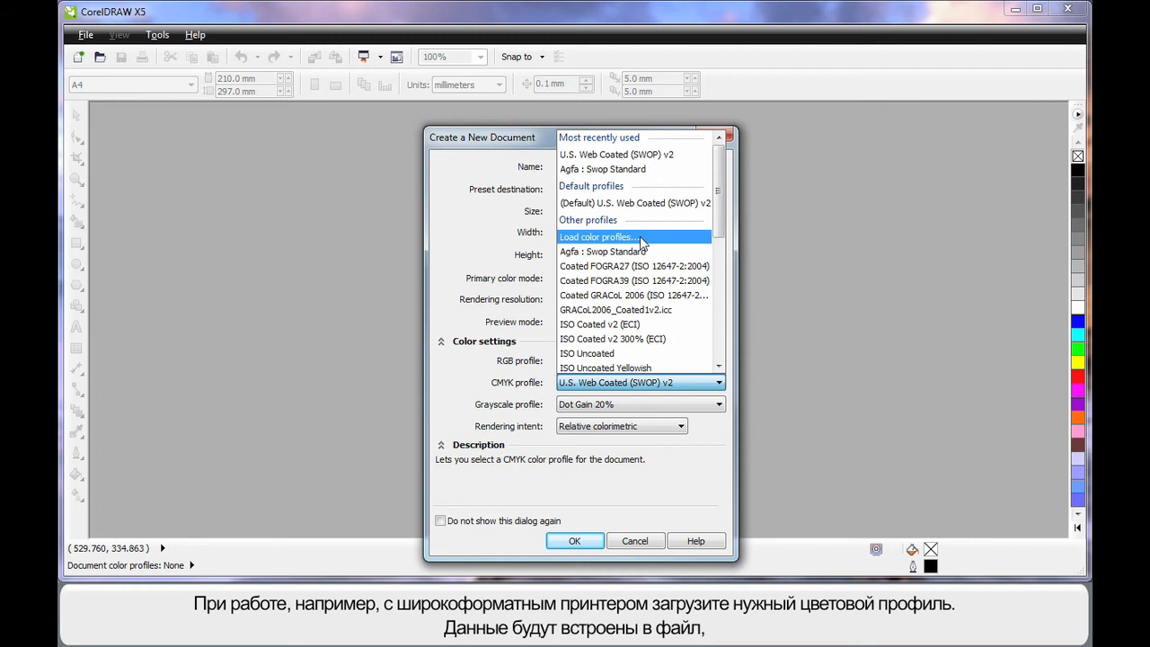
click(488, 245)
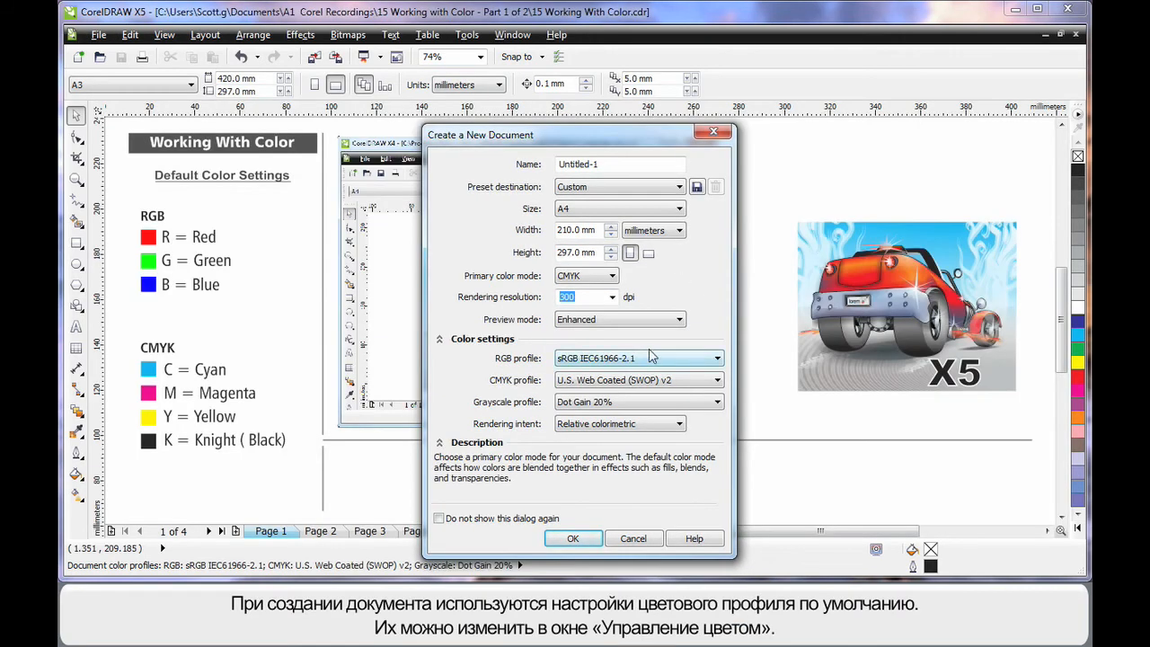
mouse_move(652, 357)
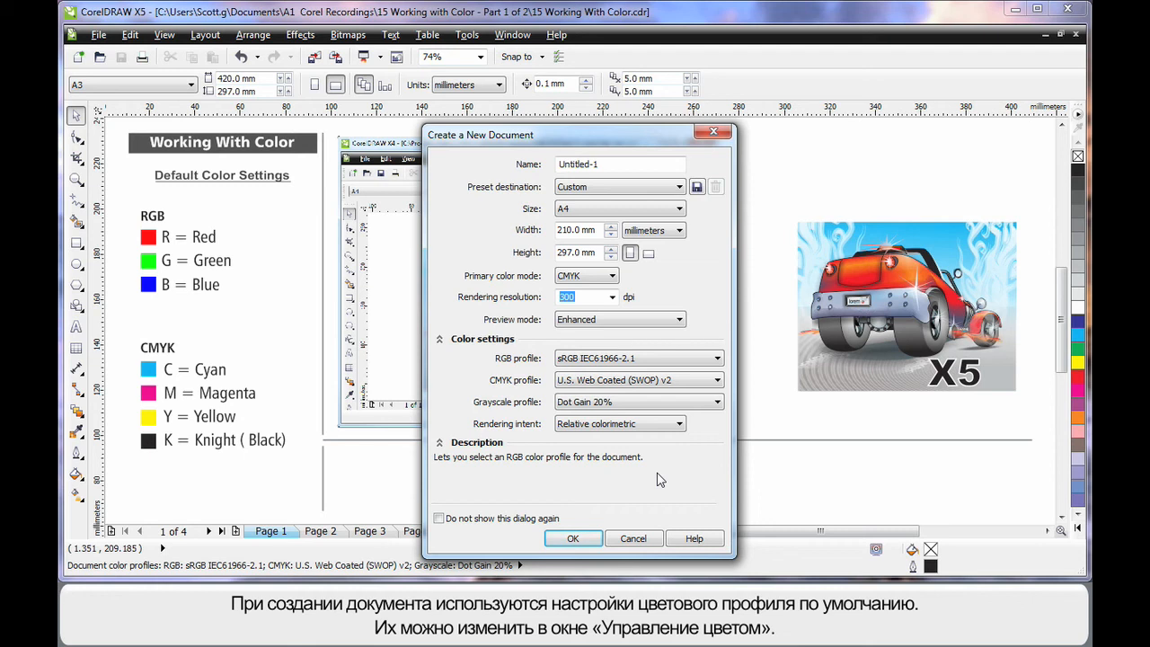
mouse_move(507, 432)
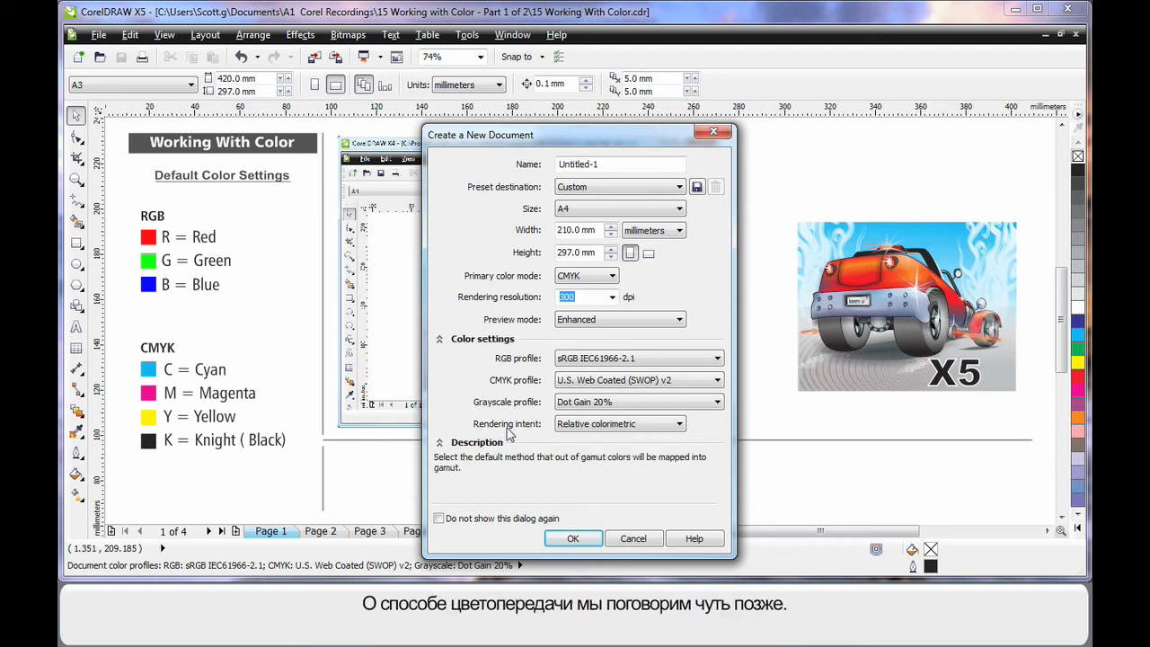
click(634, 539)
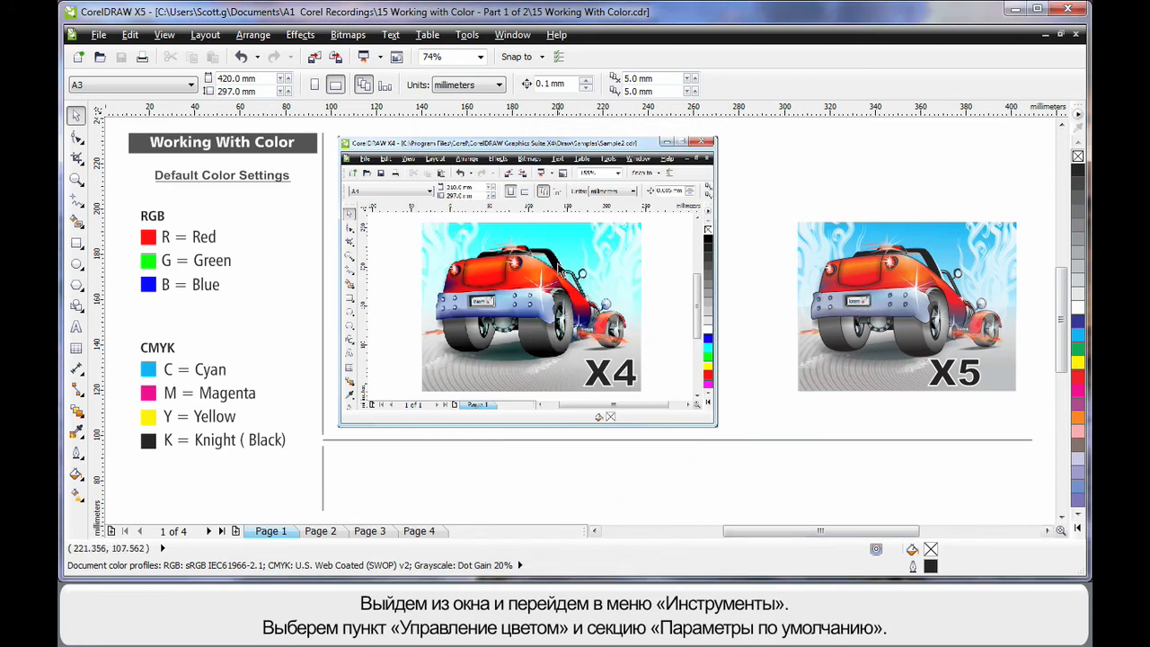
Review the default color management settings, including the policy choices for RGB colors in opened documents.
click(467, 36)
mouse_move(511, 115)
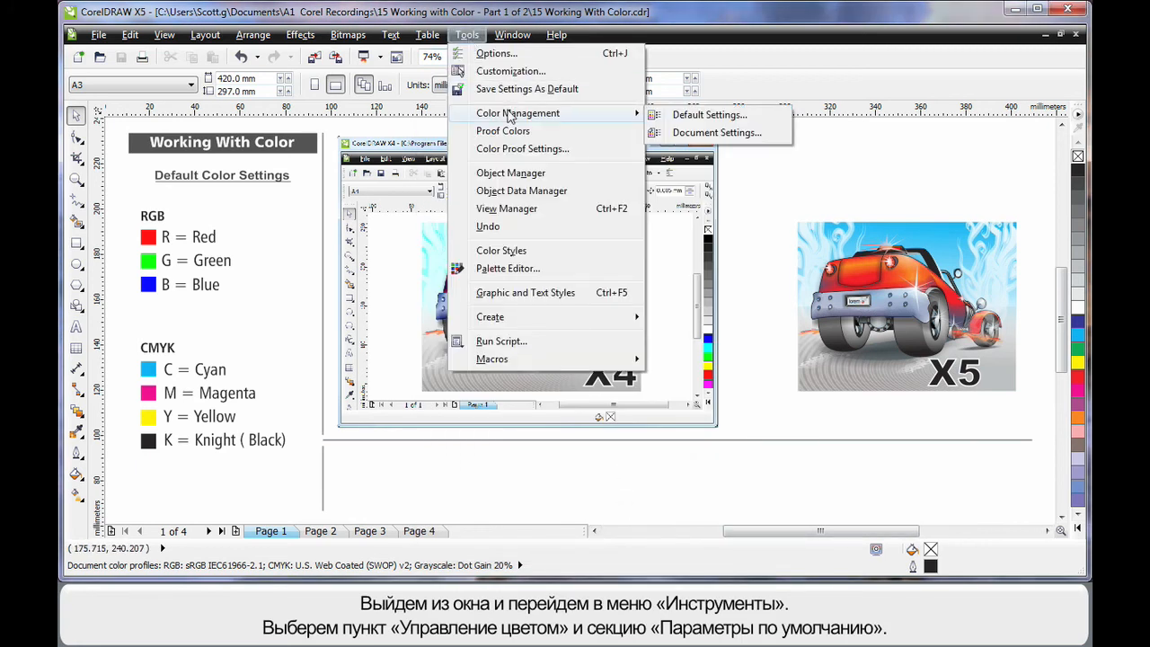
click(710, 115)
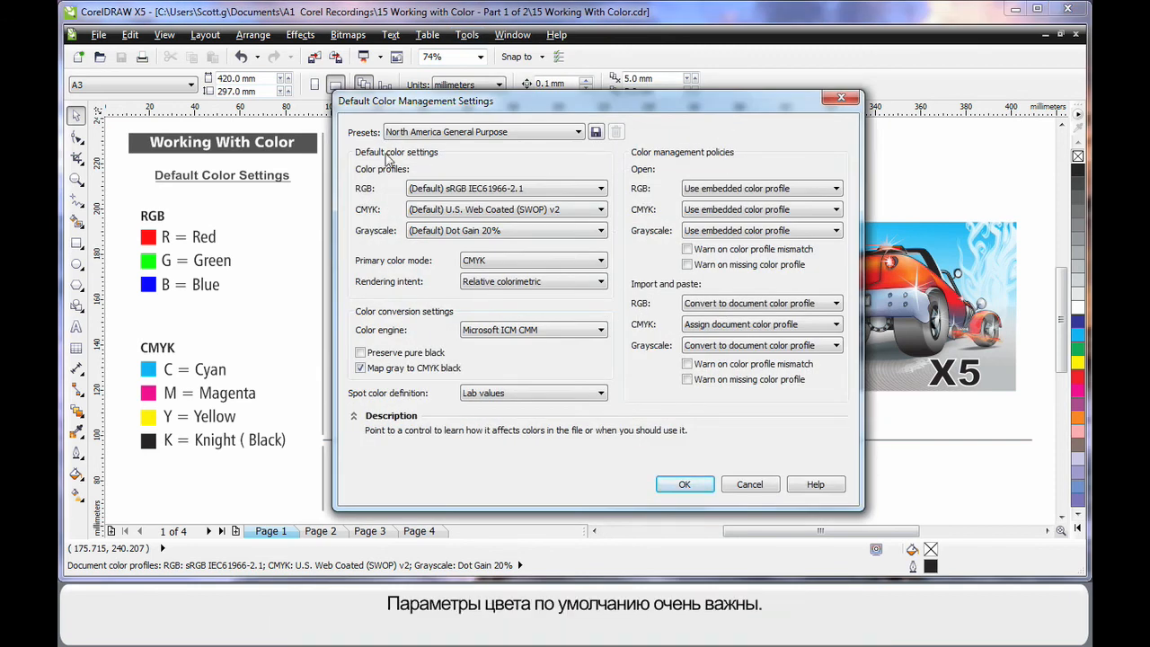
mouse_move(407, 301)
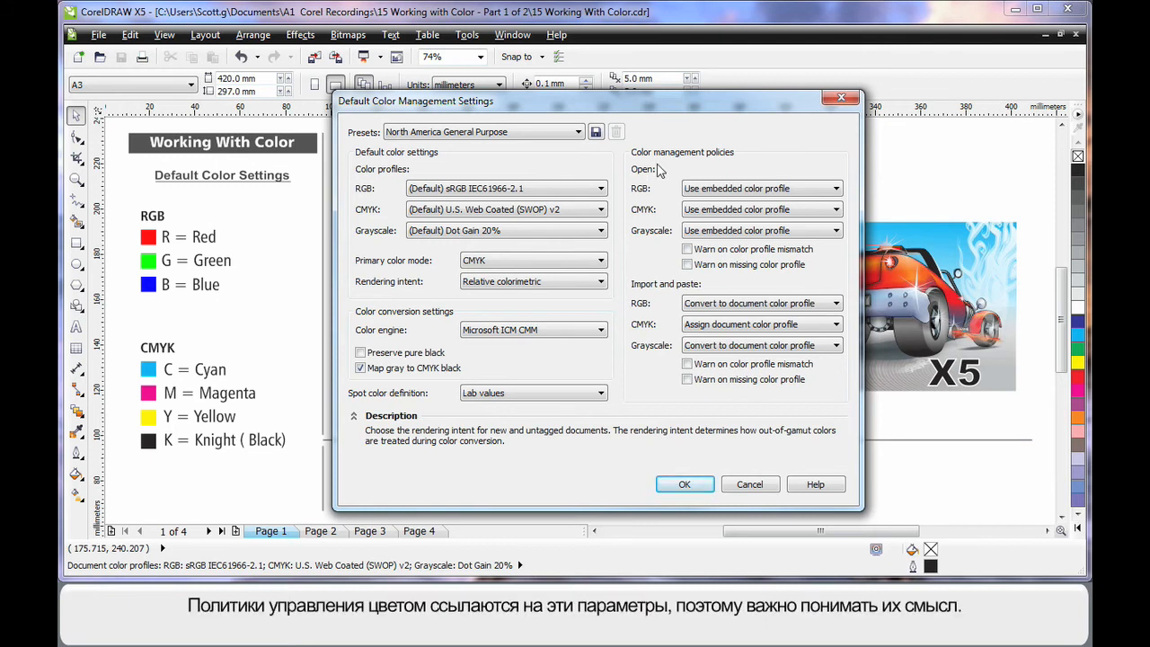
mouse_move(656, 159)
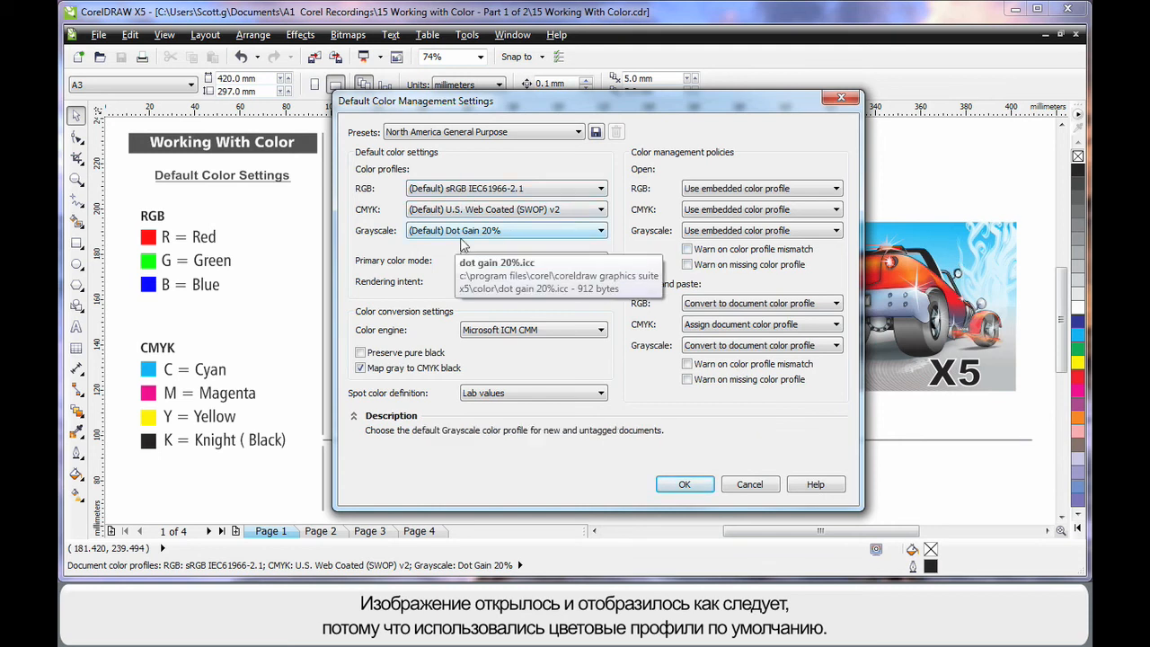
click(828, 190)
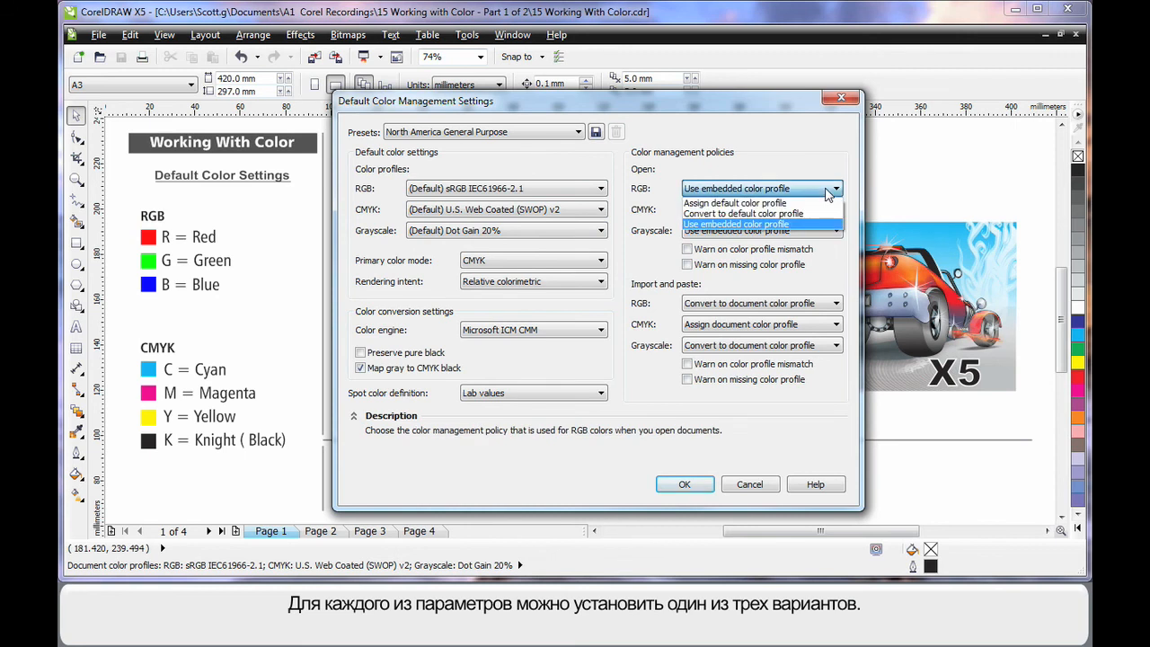
click(815, 166)
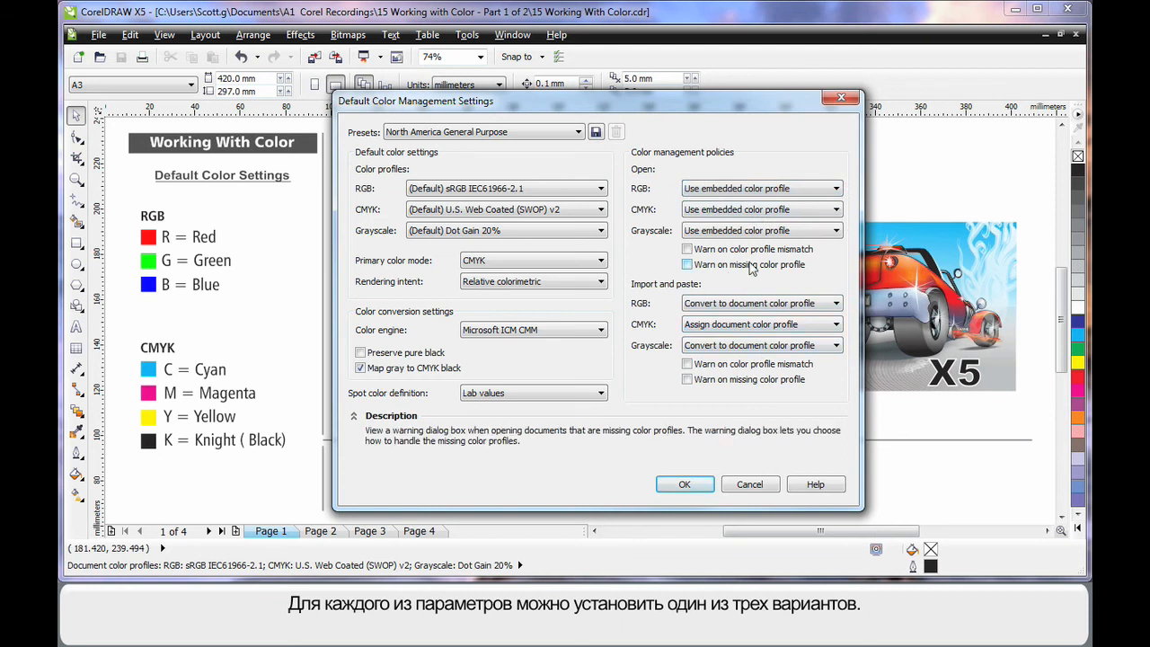
Enable the warnings on color profile mismatch and on missing color profile for opened documents in the default color management settings.
click(688, 250)
click(688, 250)
click(687, 265)
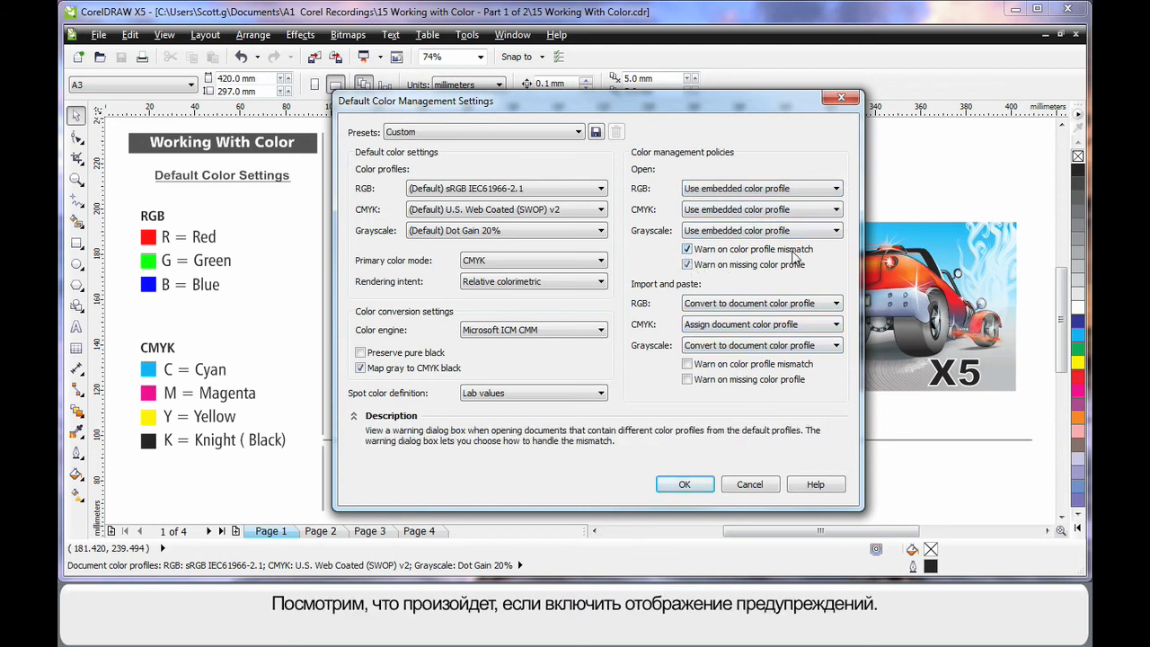
click(690, 486)
Reopen the recent document 15 Working With Color.cdr.
click(97, 36)
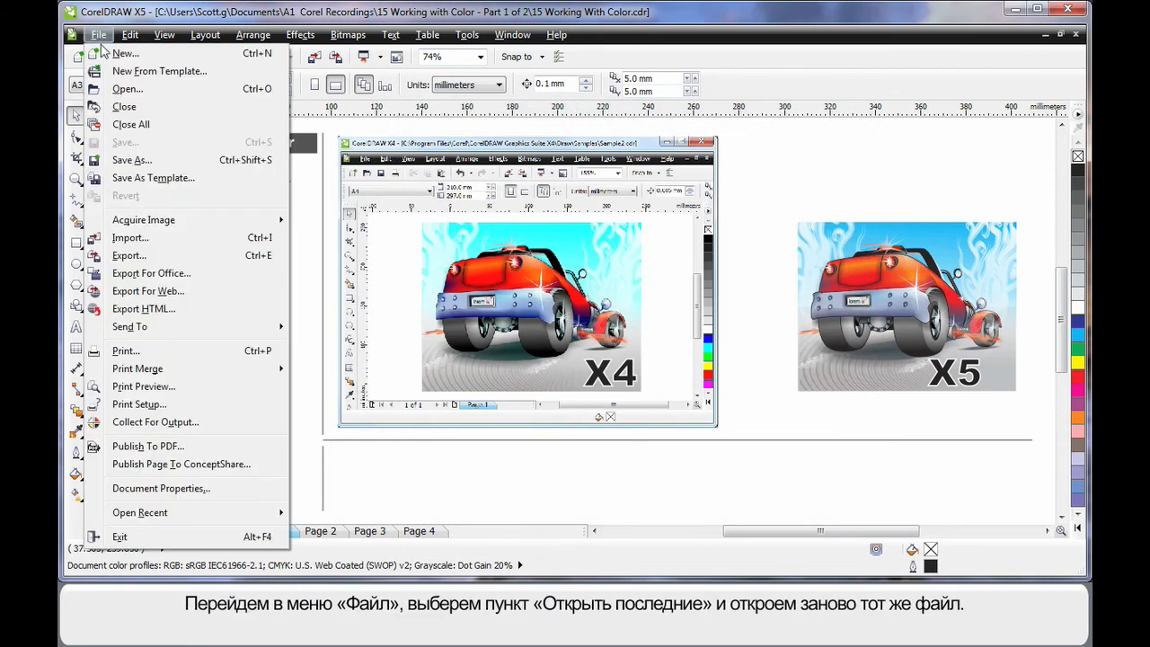
mouse_move(154, 518)
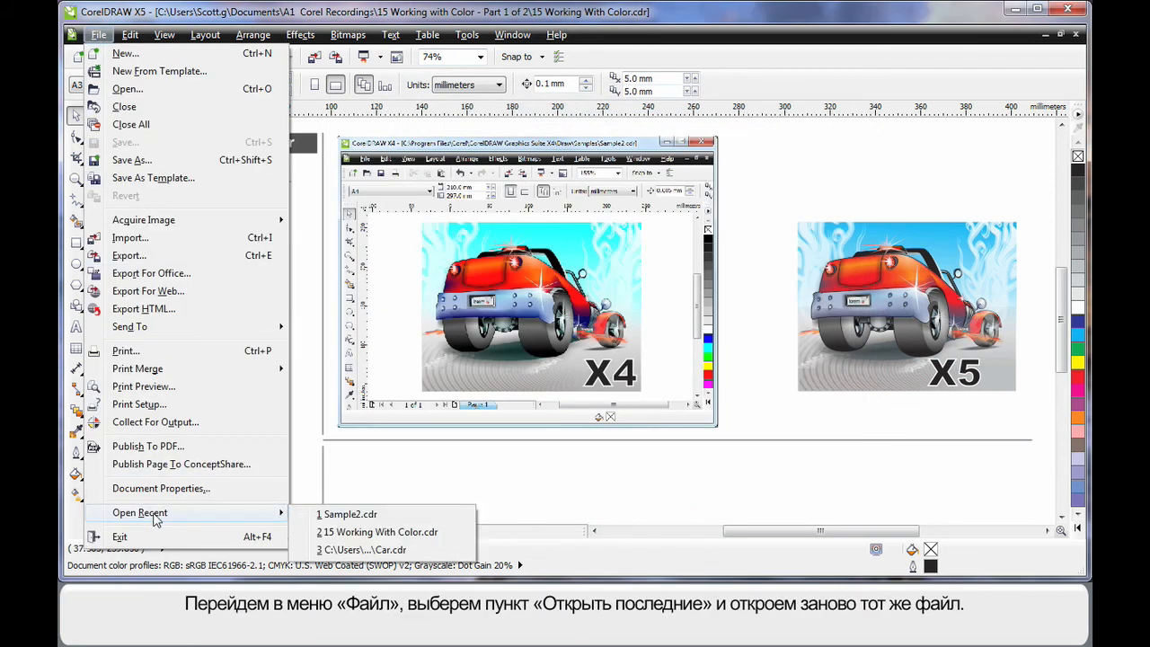
click(377, 532)
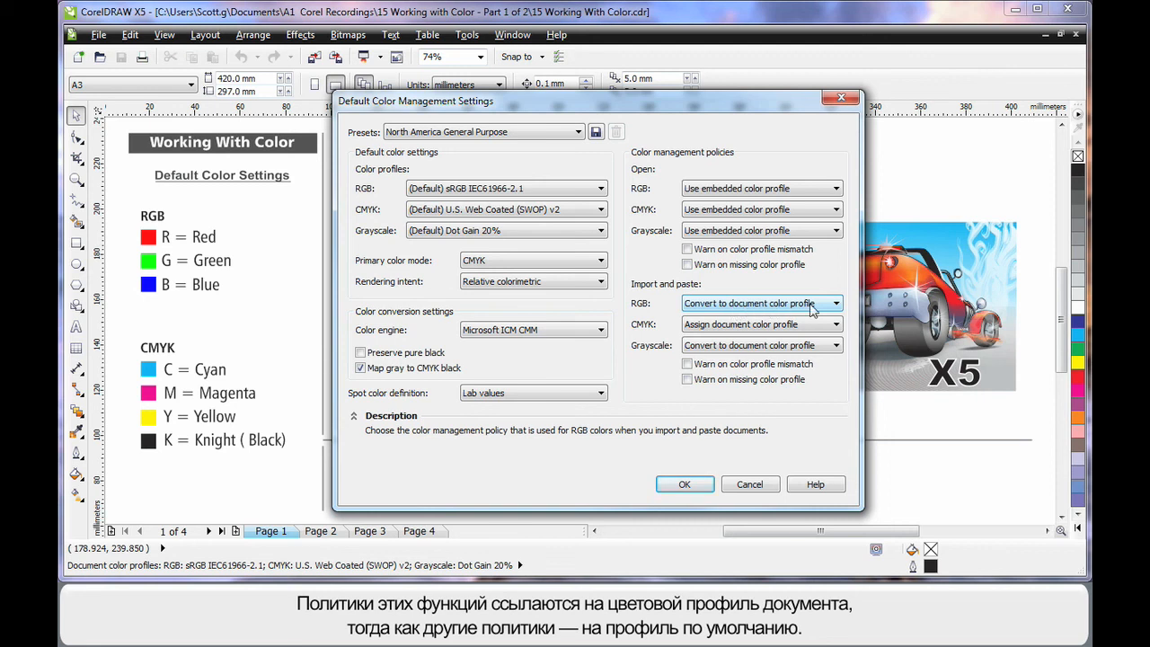
Compare the RGB policy choices for opening documents with the import and paste policies, and cancel the default color management settings.
click(818, 192)
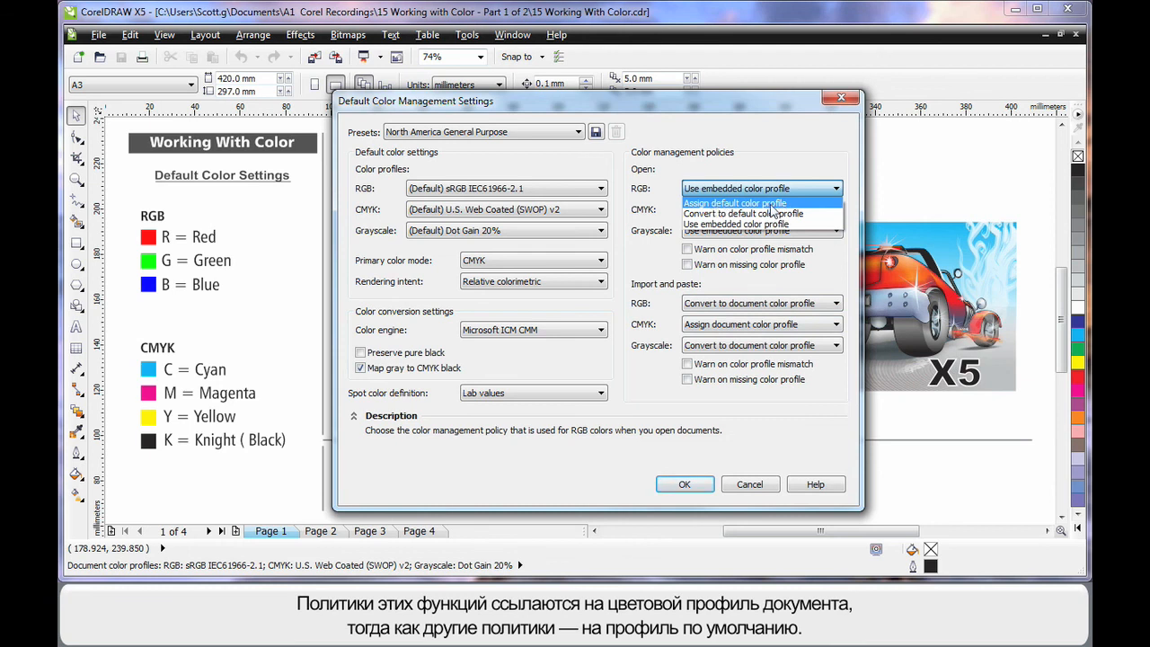
click(803, 157)
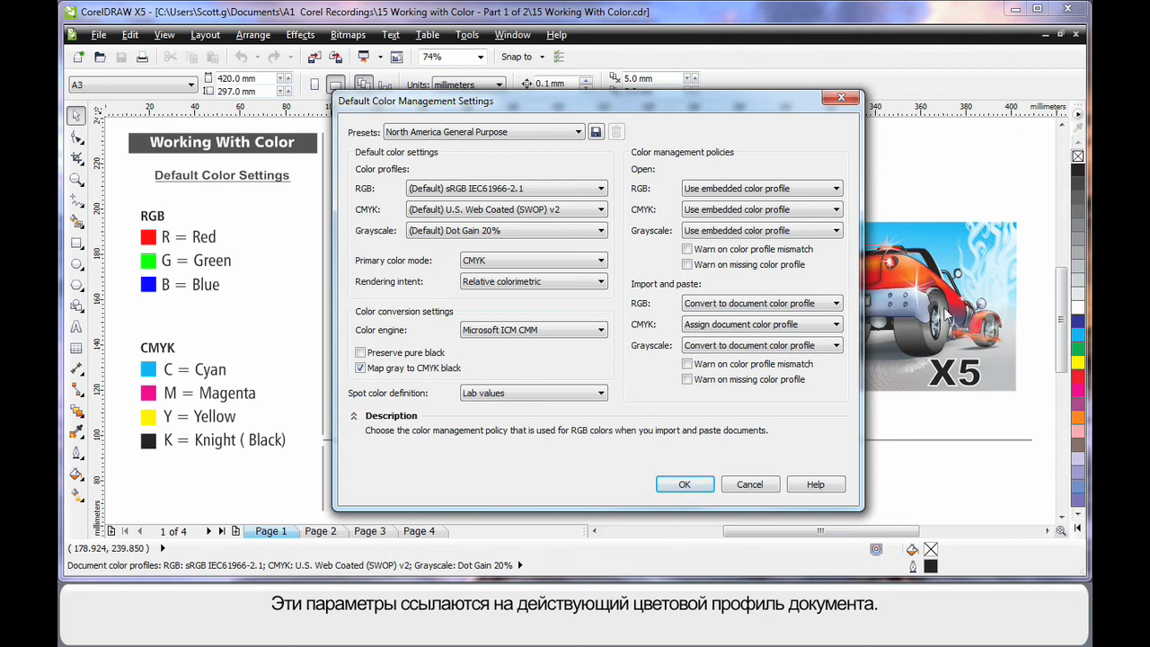
click(749, 484)
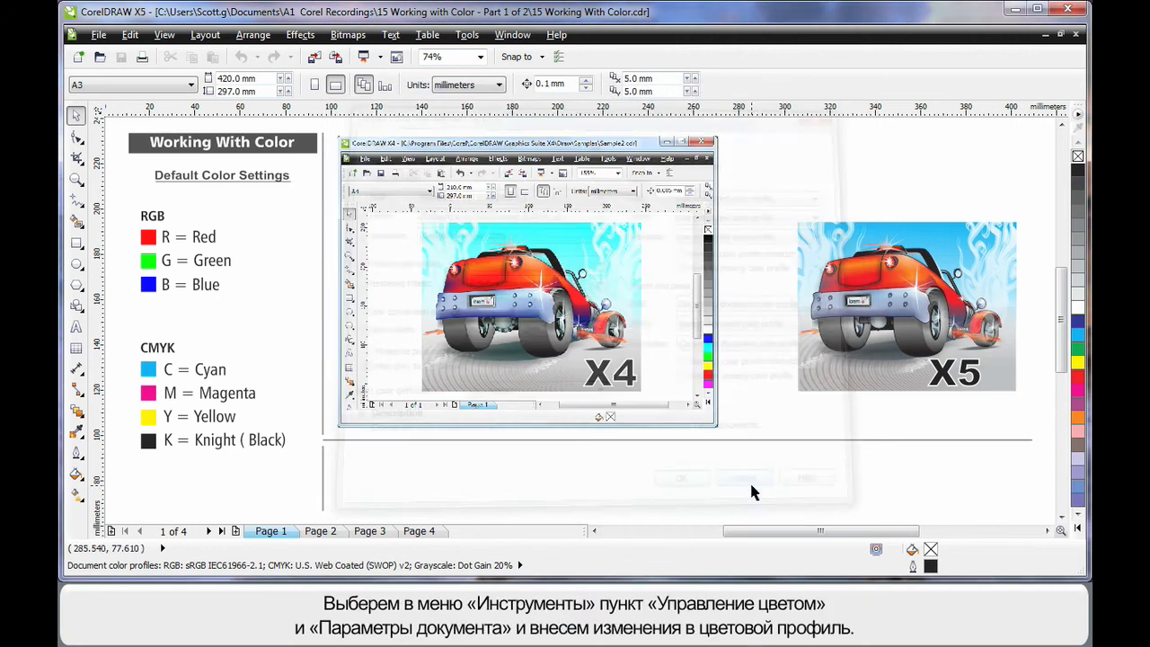
In the document color settings, try RGB as the primary color mode and return it to CMYK.
click(467, 35)
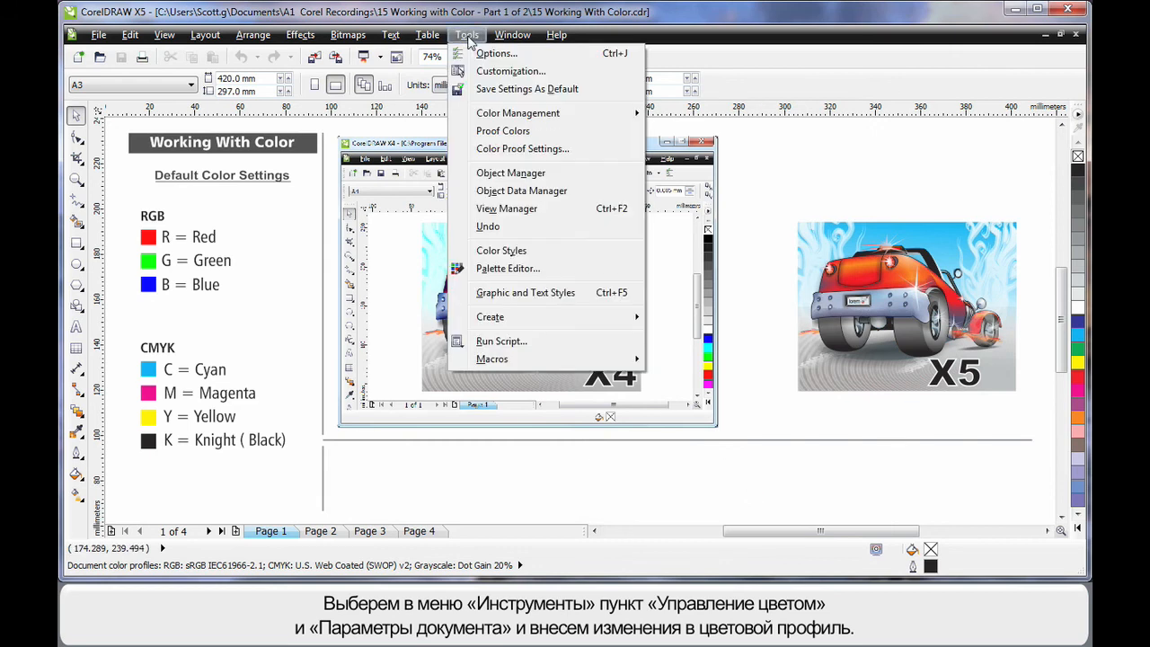
mouse_move(503, 115)
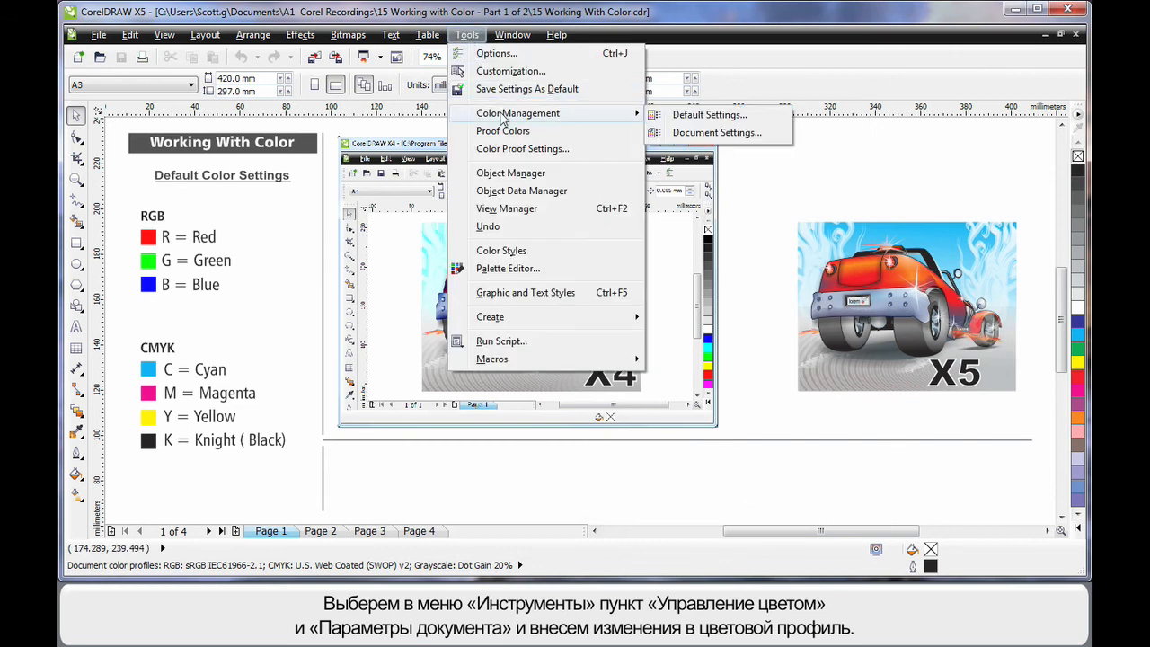
click(719, 137)
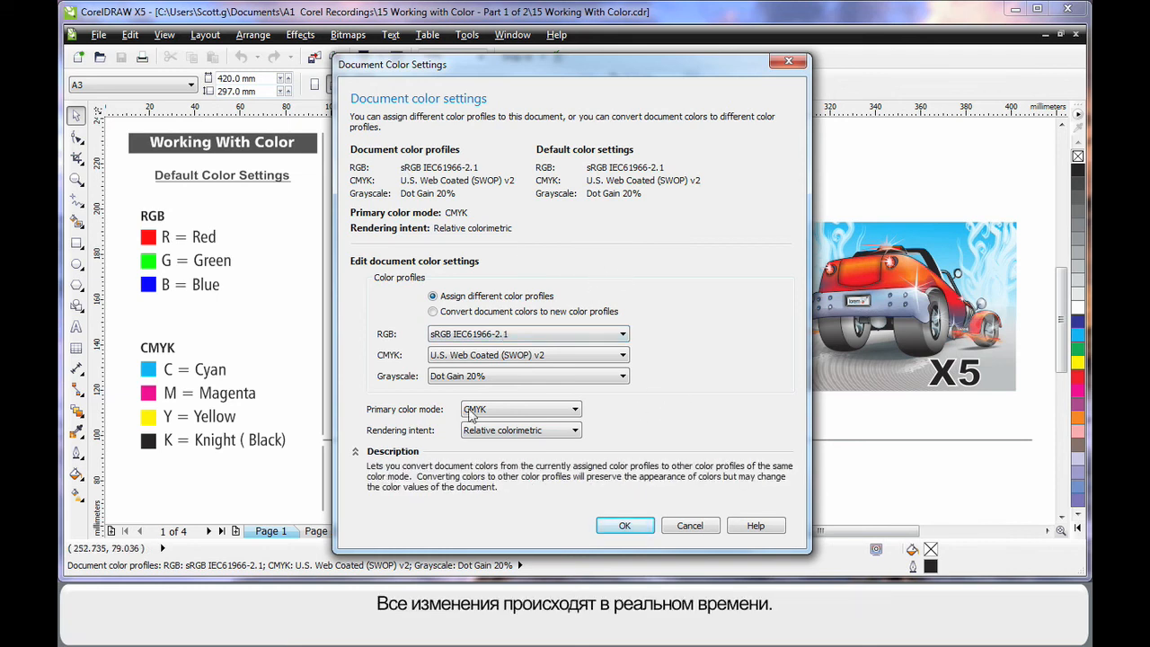
click(541, 410)
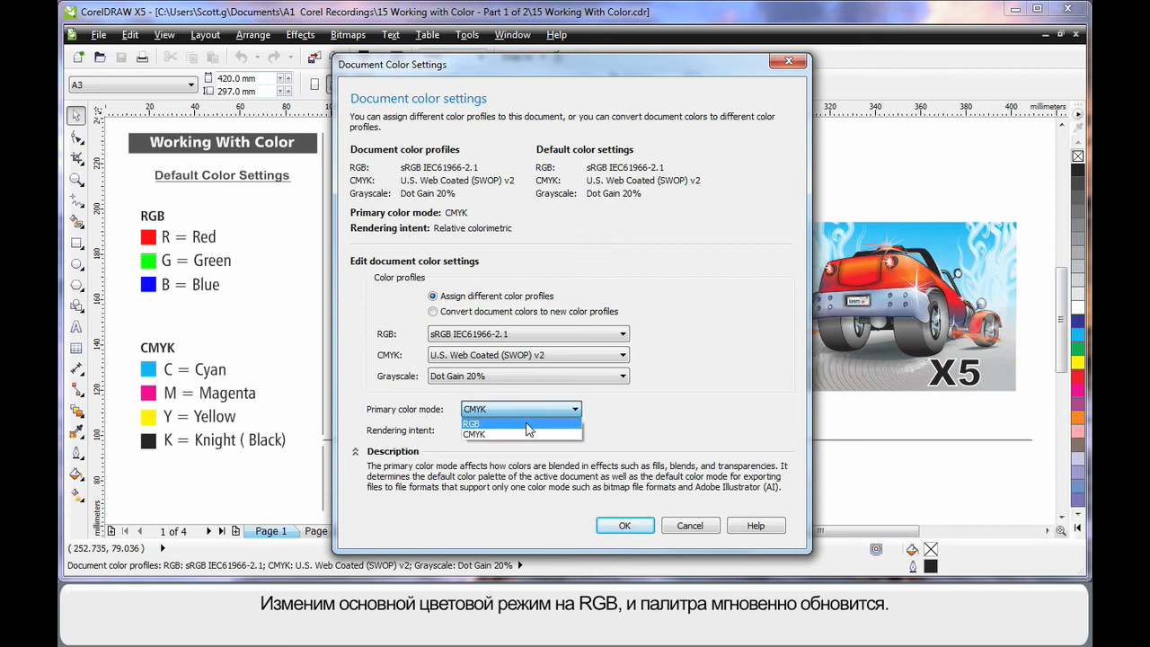
click(524, 423)
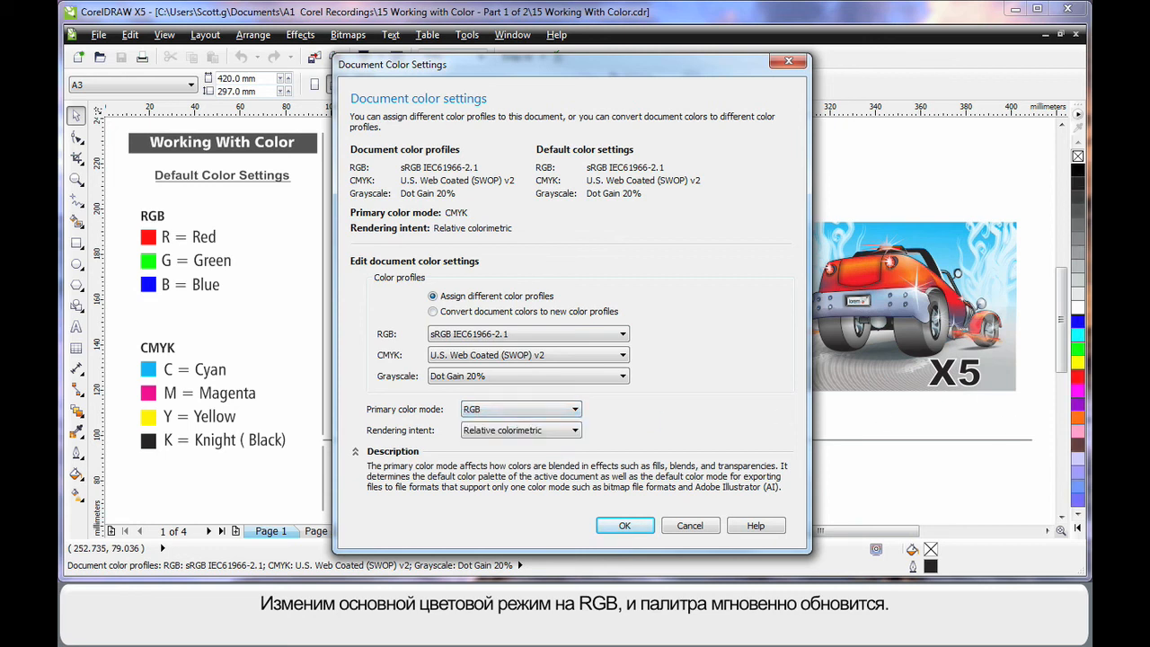
click(560, 412)
click(544, 435)
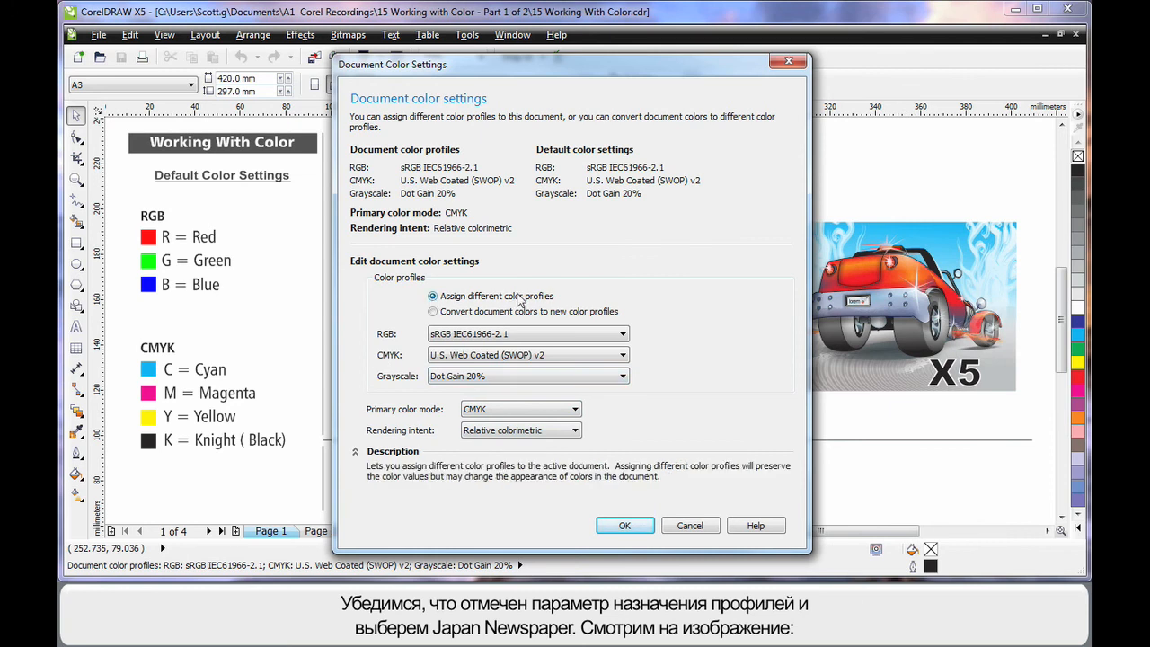
Try assigning the Japan Color 2002 Newspaper CMYK profile to the document, and select the option to convert document colors to new color profiles.
click(619, 355)
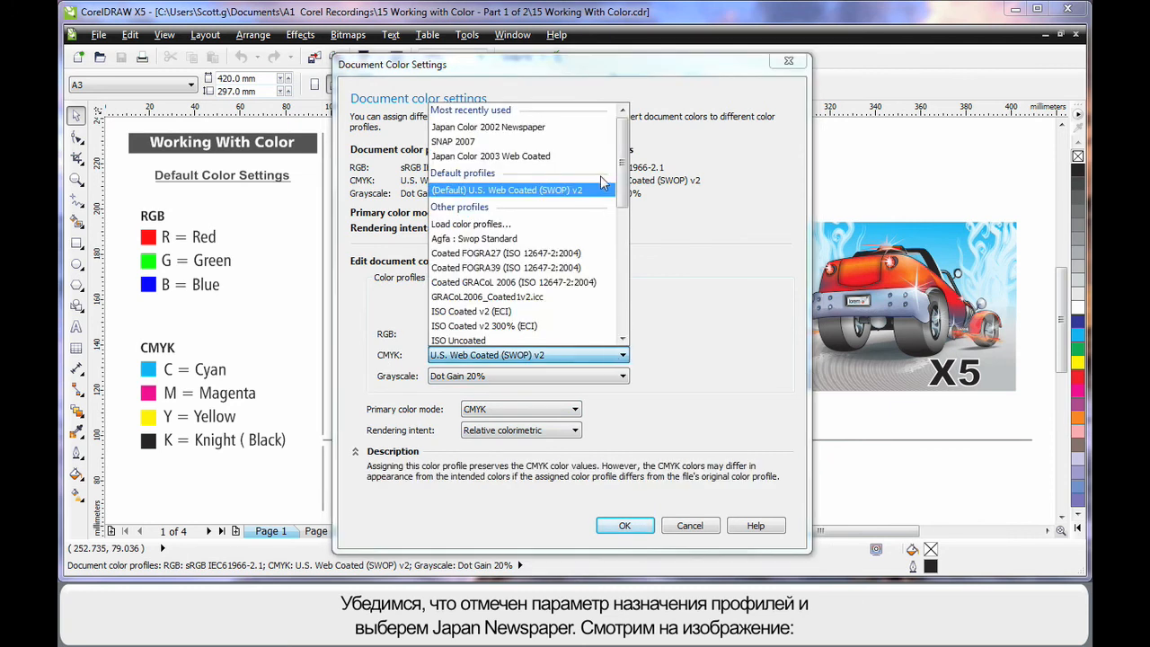
drag(623, 186, 625, 258)
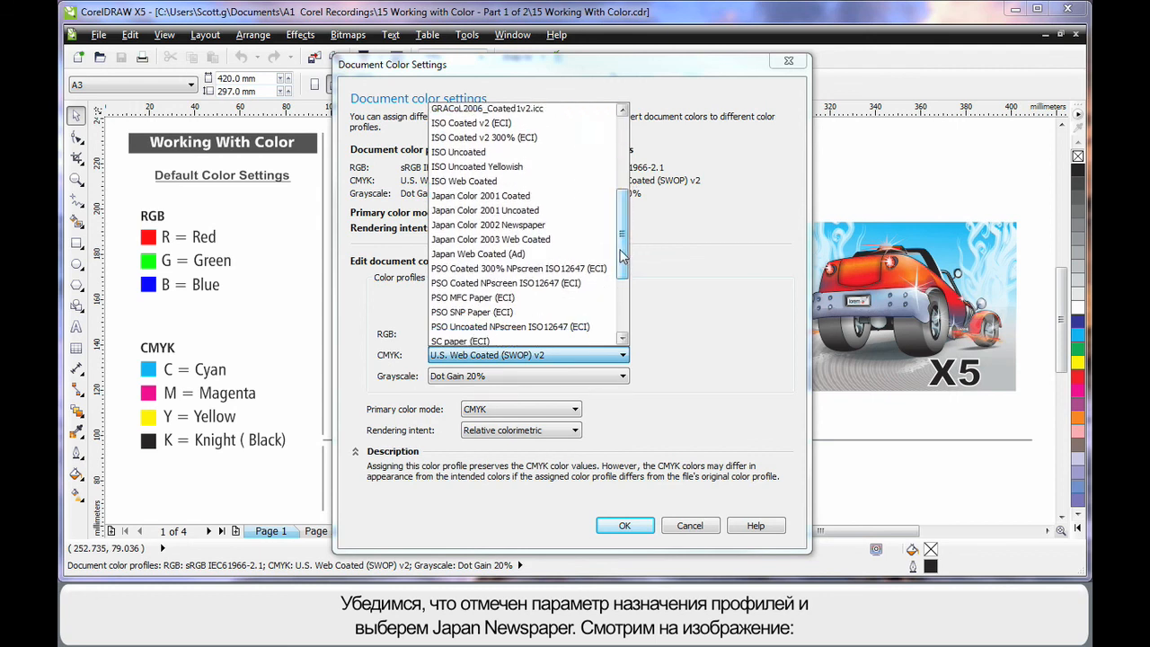
click(540, 230)
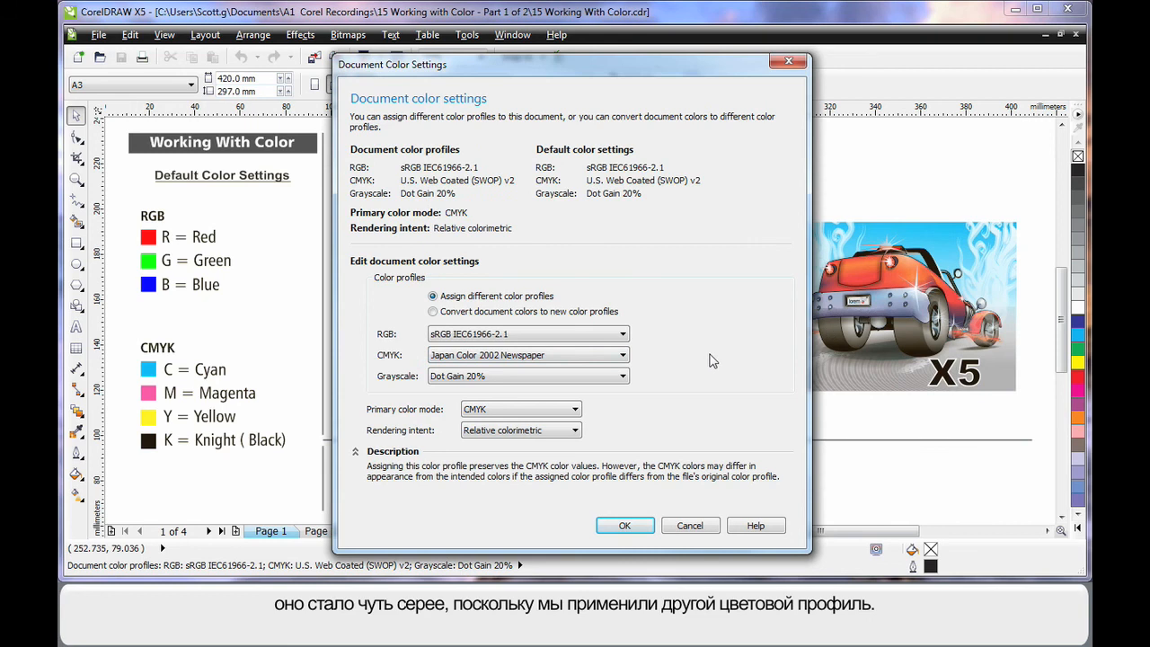
mouse_move(437, 297)
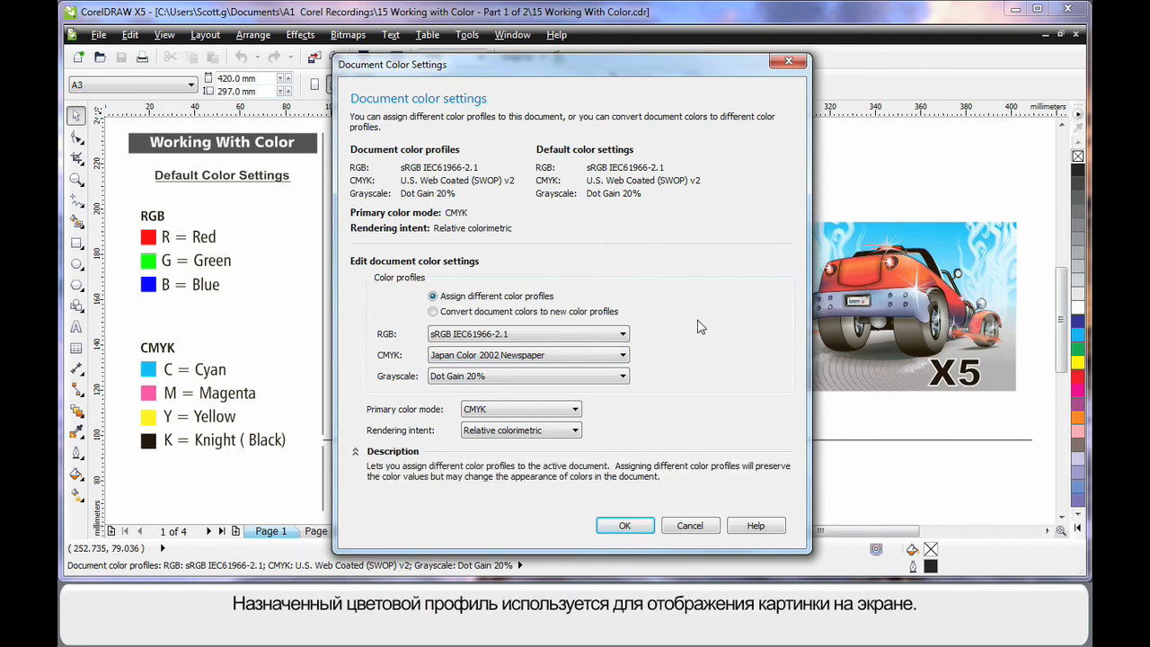
mouse_move(624, 360)
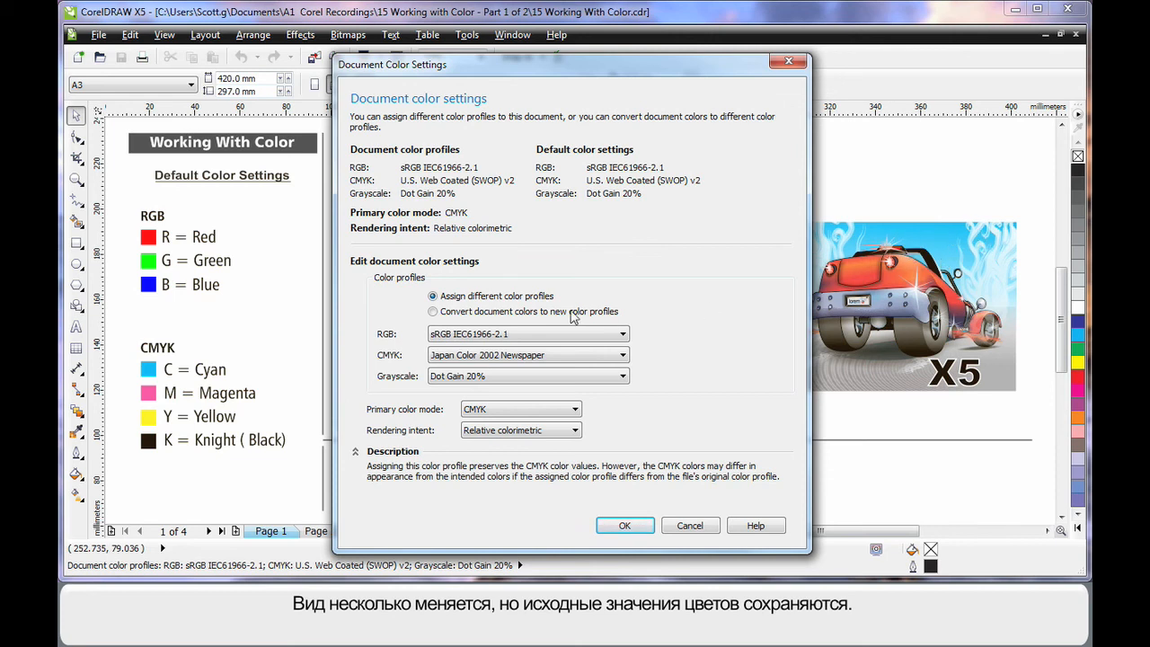
click(433, 313)
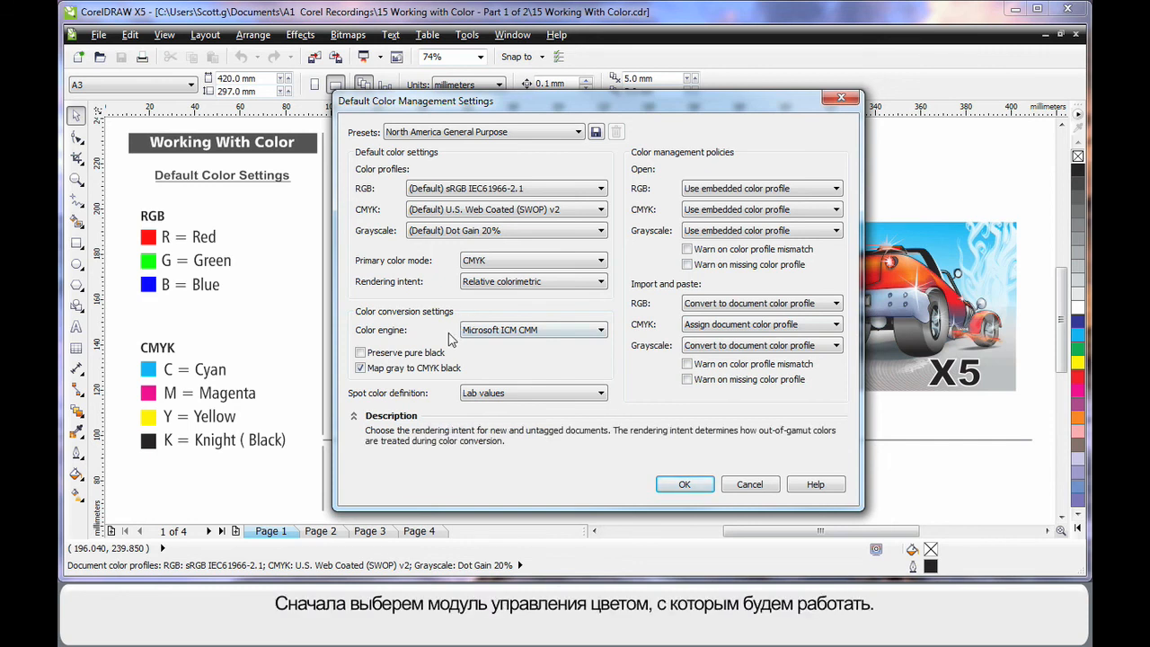
Select Microsoft ICM CMM as the color engine and Lab values as the spot color definition in the default color management settings.
click(602, 331)
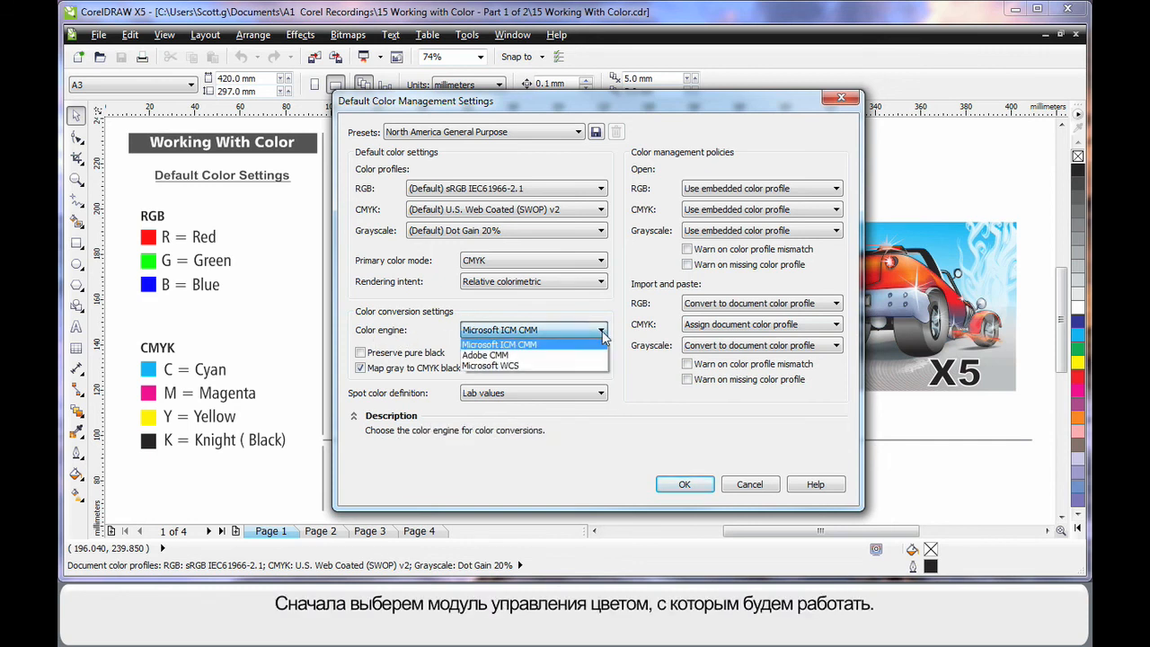
click(525, 347)
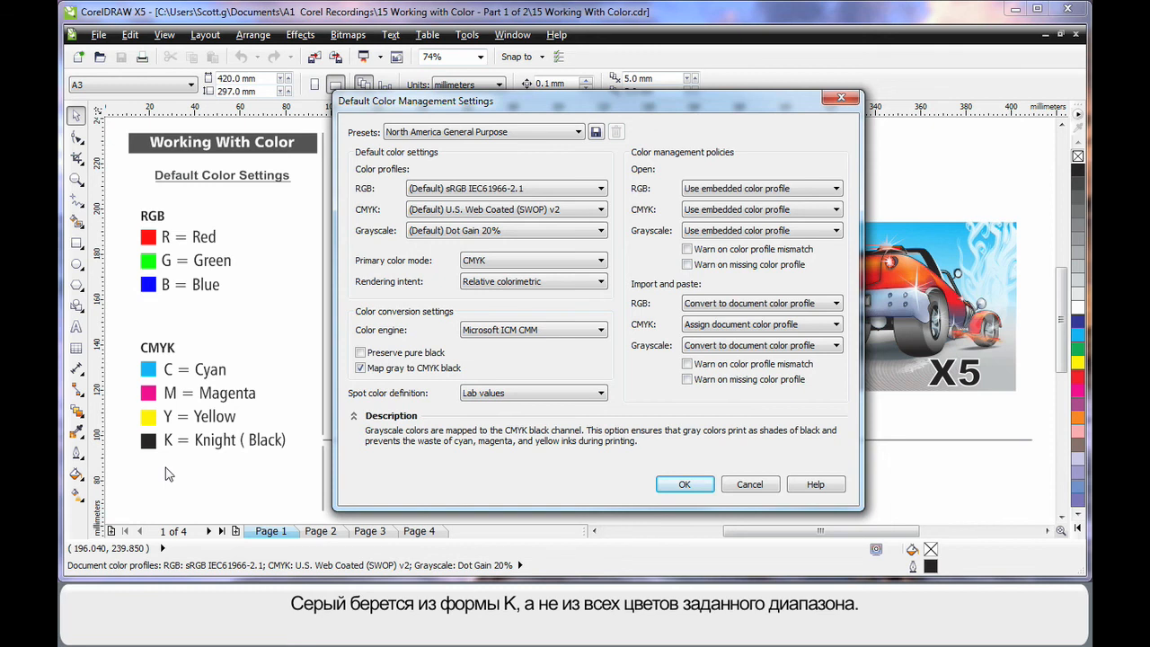
mouse_move(448, 399)
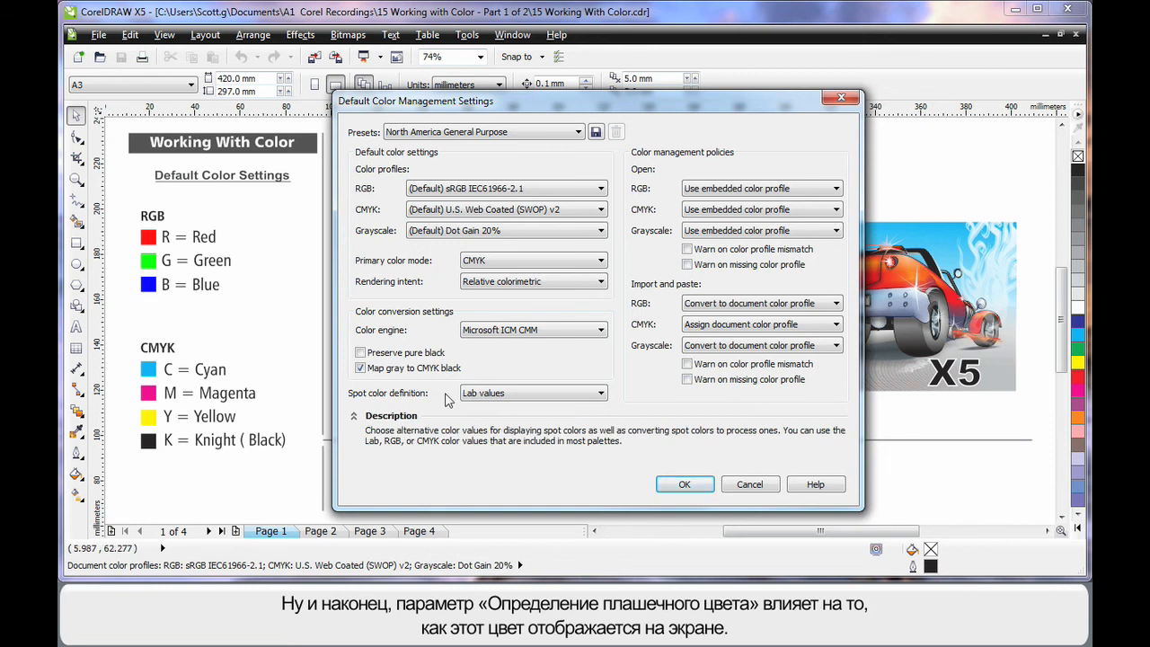
click(602, 393)
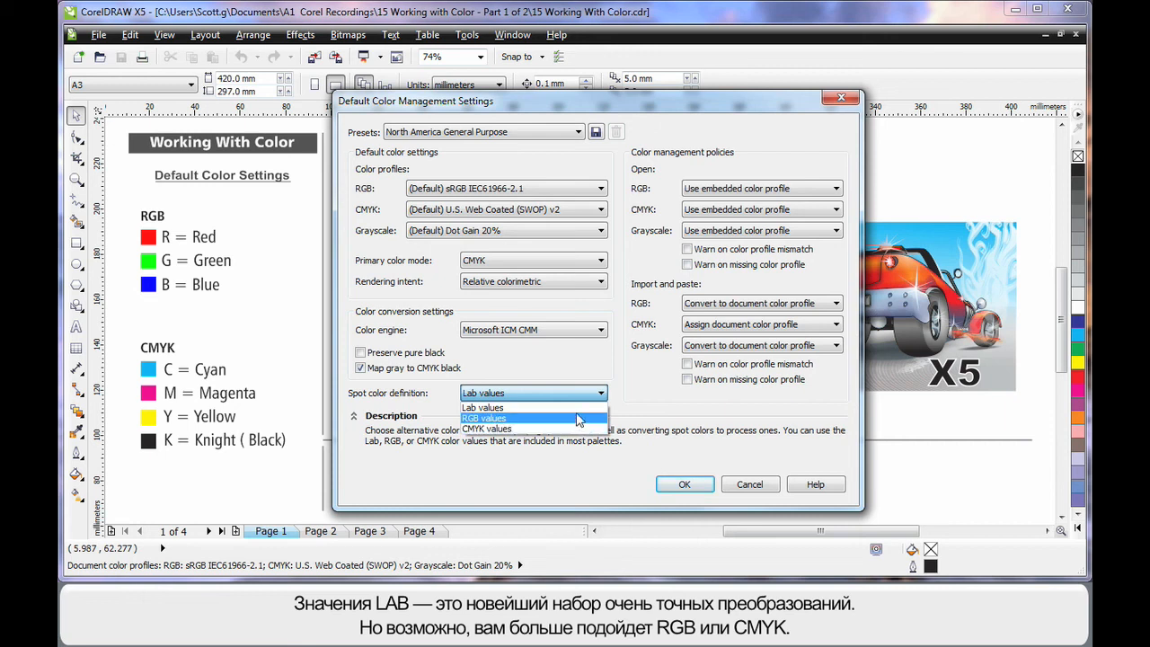
click(577, 408)
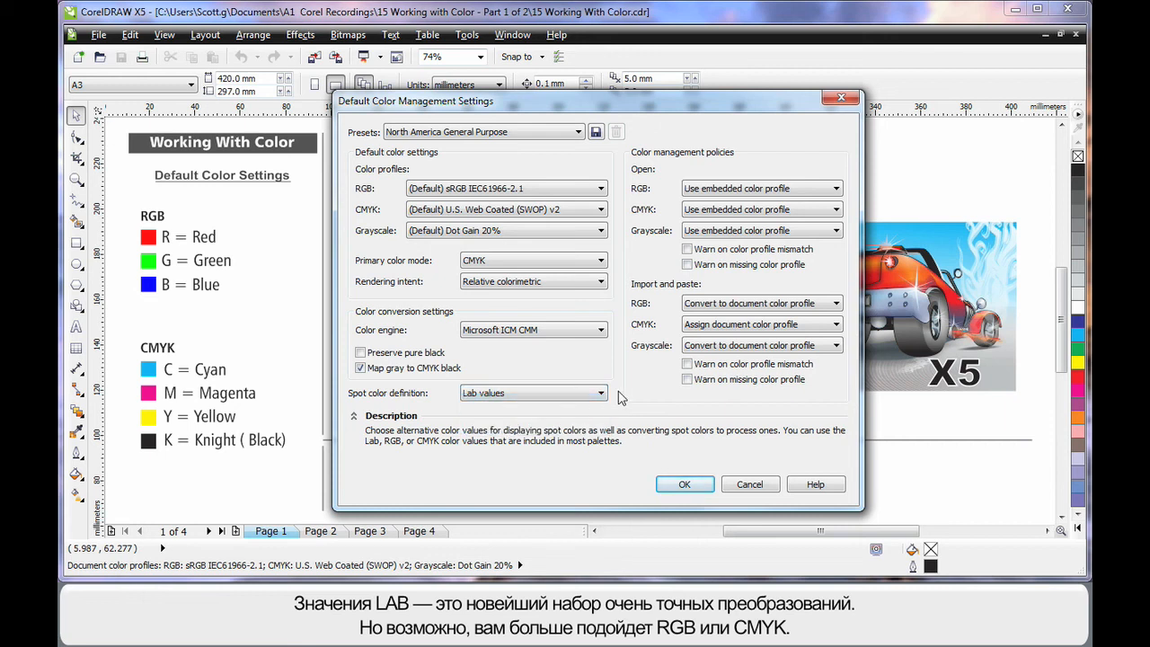